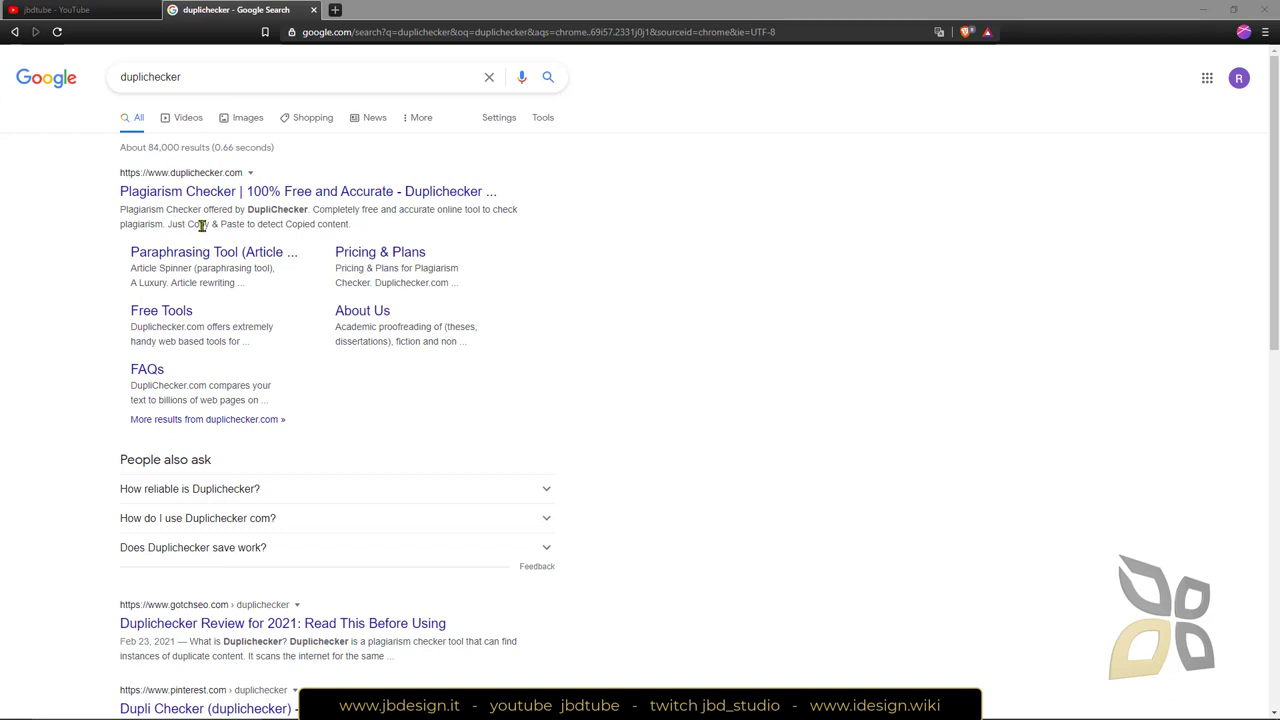
Step: Refocus the 'duplichecker' Google search query and close its suggestion list
click(205, 81)
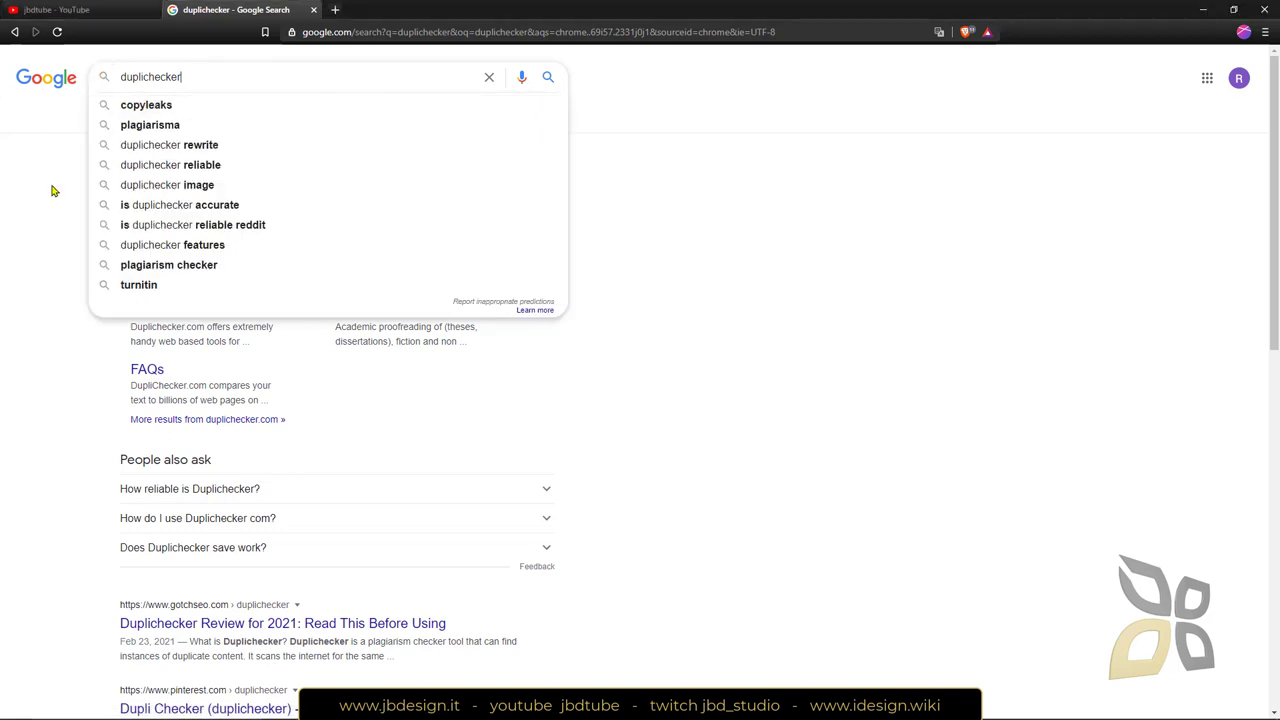
click(99, 106)
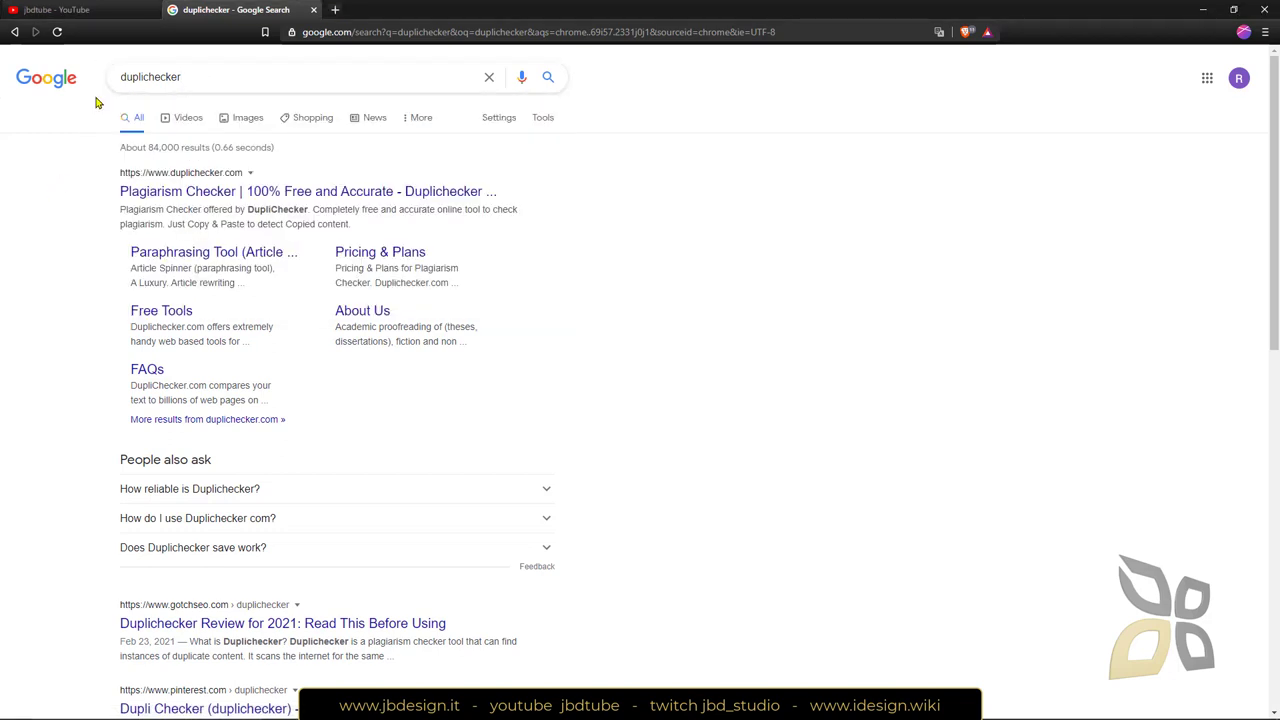
Step: Open DupliChecker, view its EN language list, and look over the text box, Choose File and Enter URL options
click(192, 197)
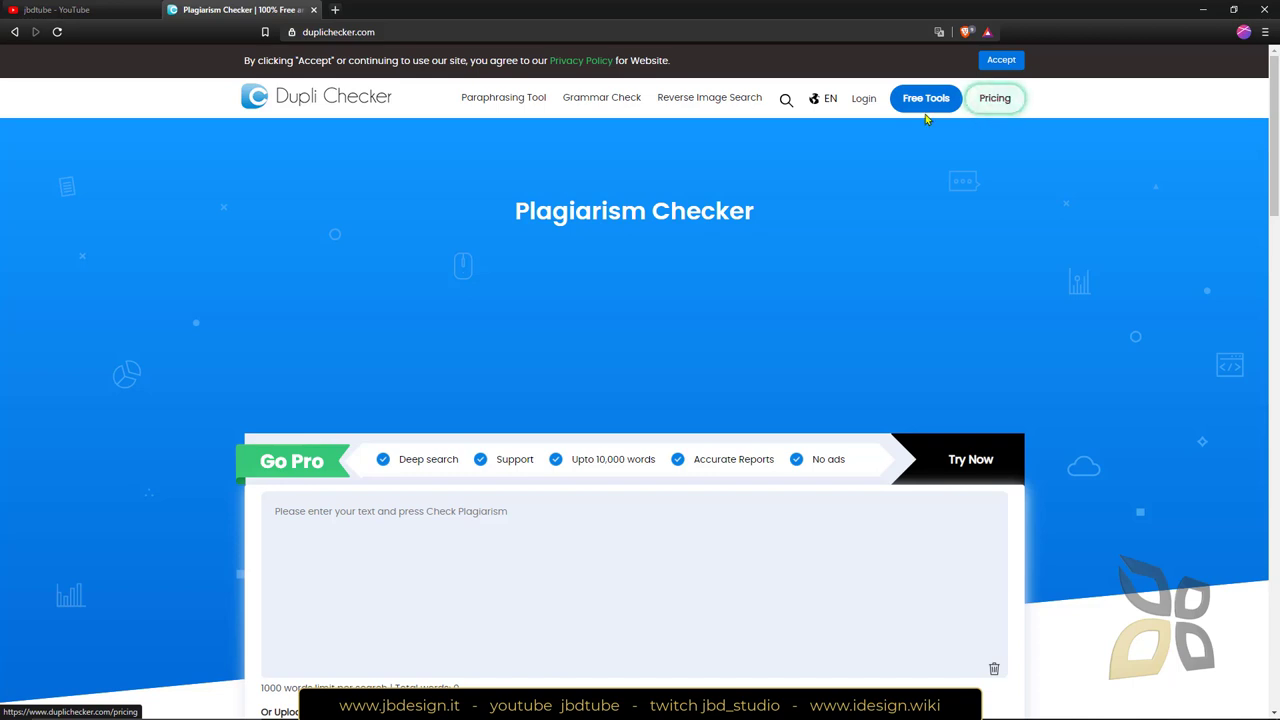
click(822, 99)
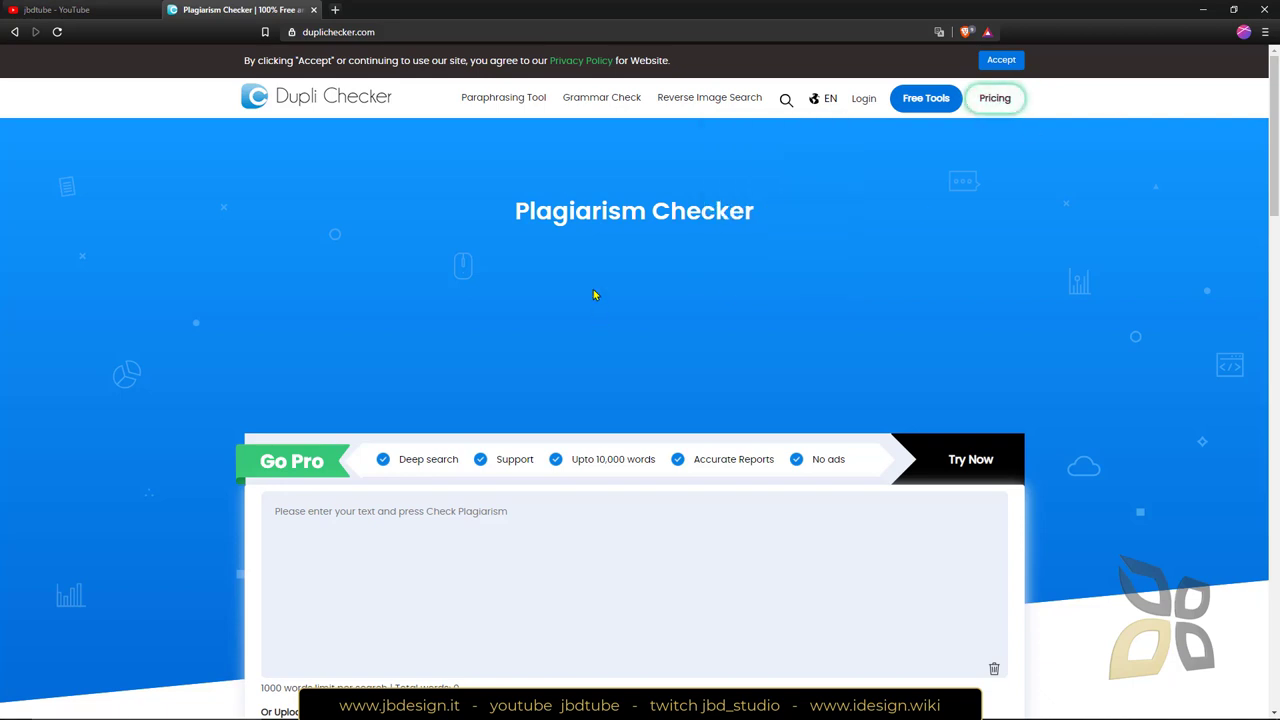
scroll(593, 295, down, 3)
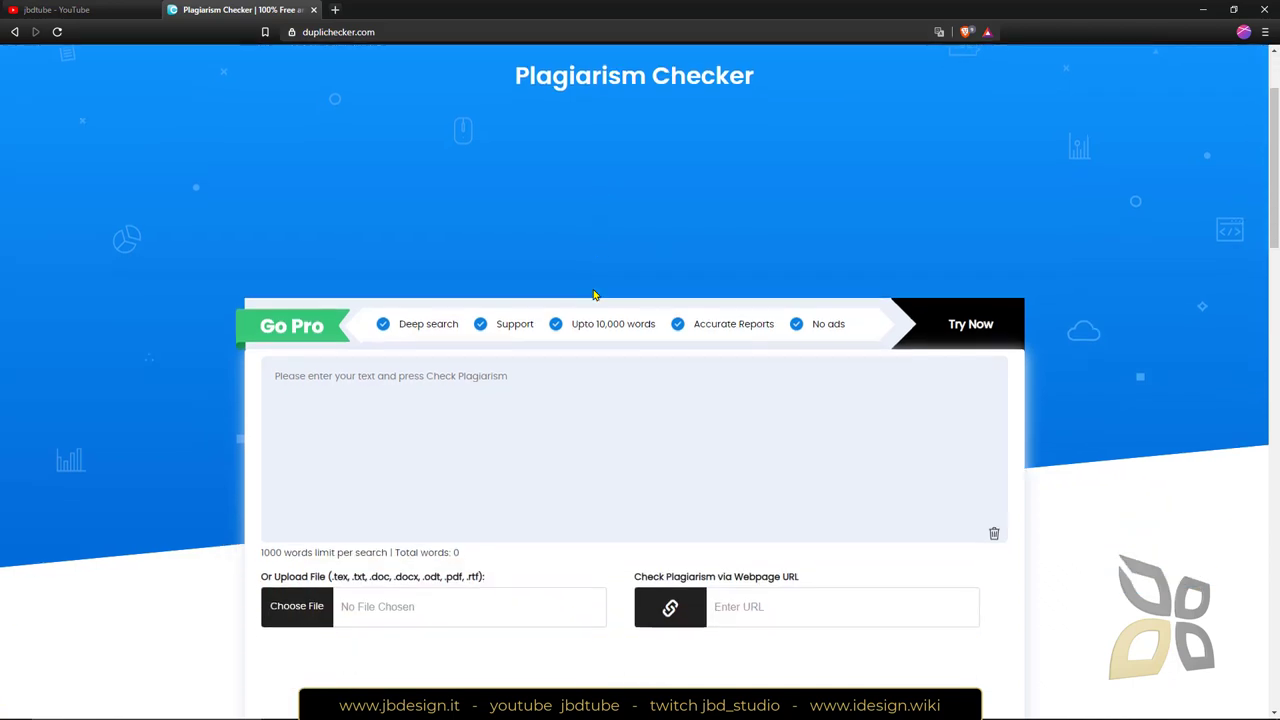
scroll(593, 295, down, 3)
scroll(593, 295, up, 1)
scroll(549, 314, up, 4)
scroll(546, 314, down, 9)
scroll(548, 320, up, 2)
scroll(548, 322, up, 2)
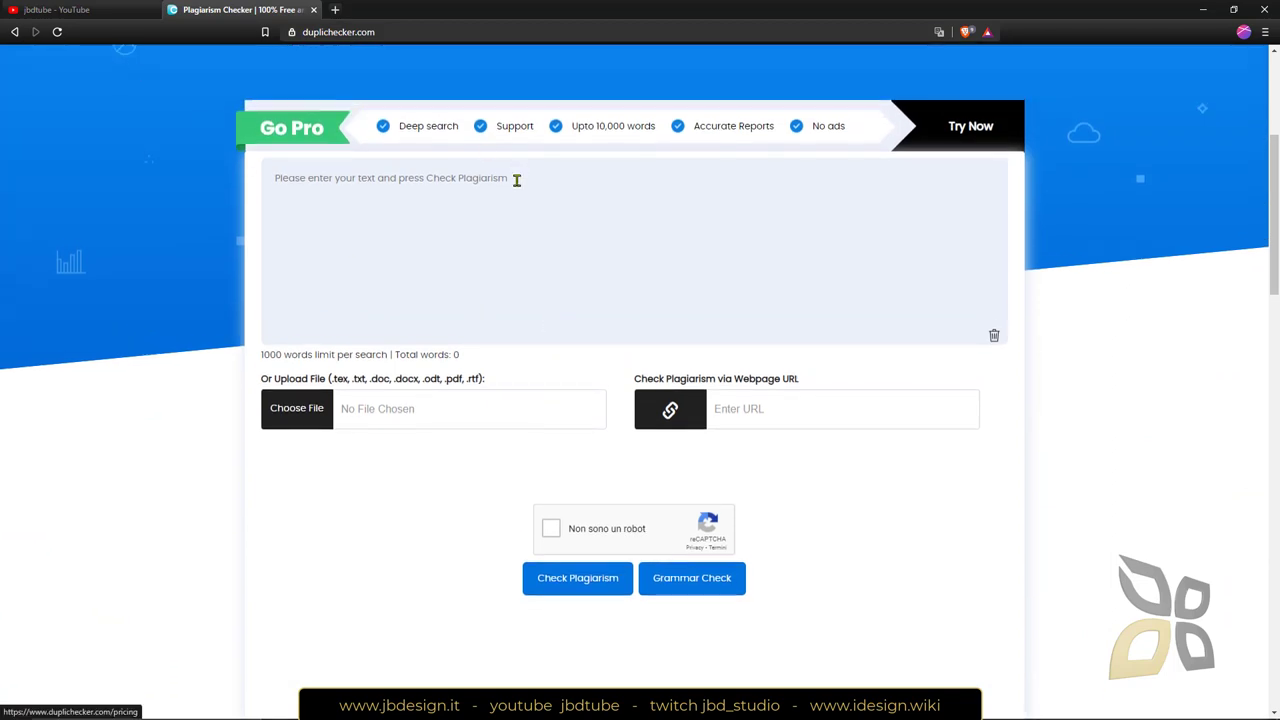
scroll(346, 249, up, 1)
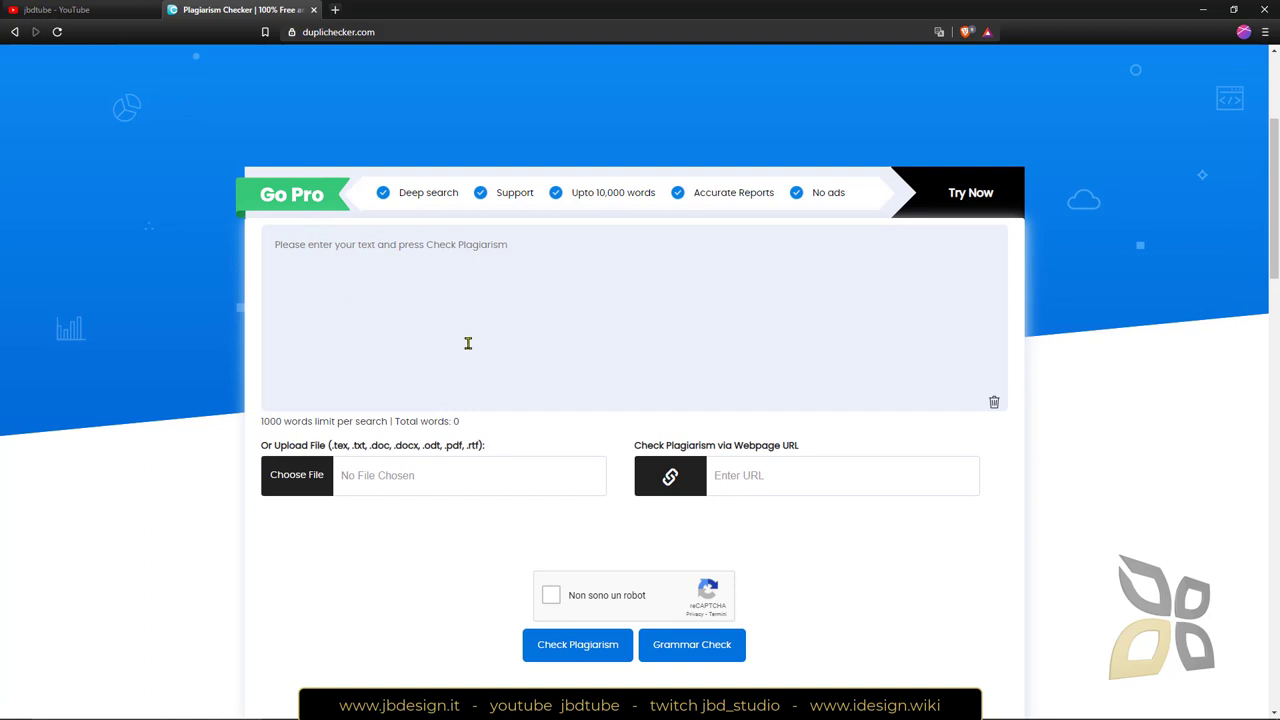
Step: In a new tab, go to Wikipedia and open the English Main Page
click(334, 10)
text(wikip)
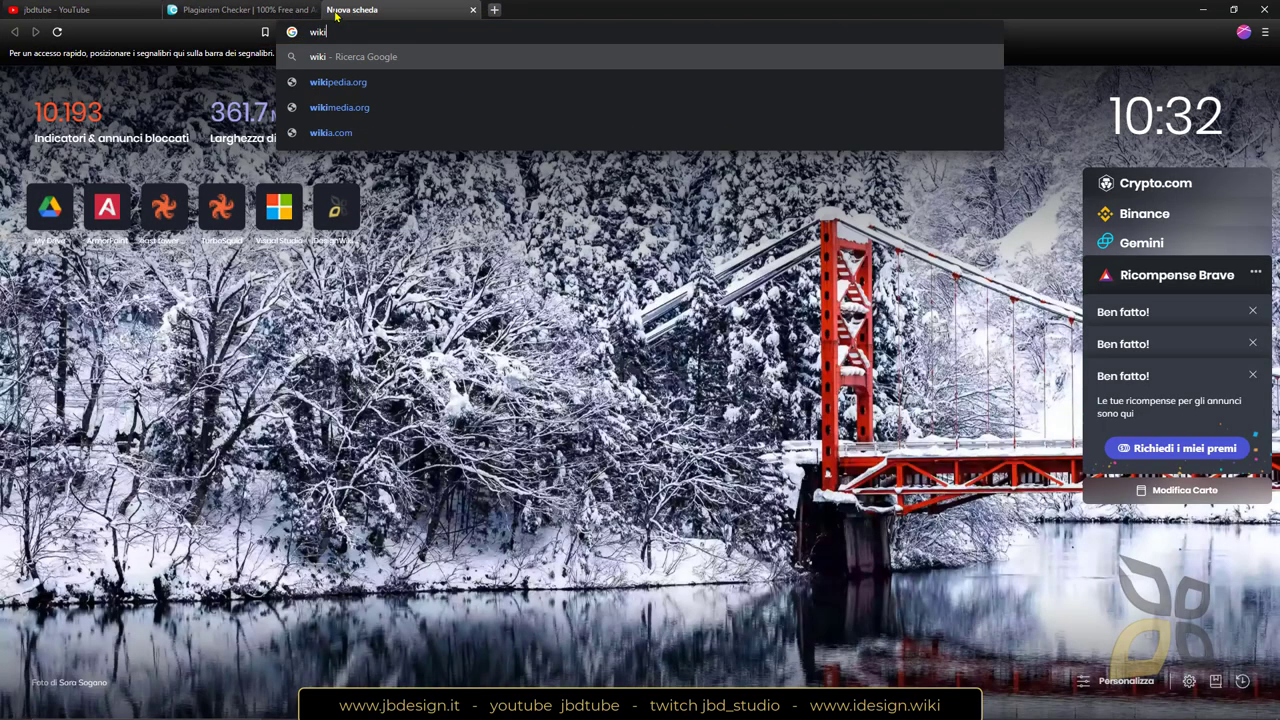
text(edia)
key(Return)
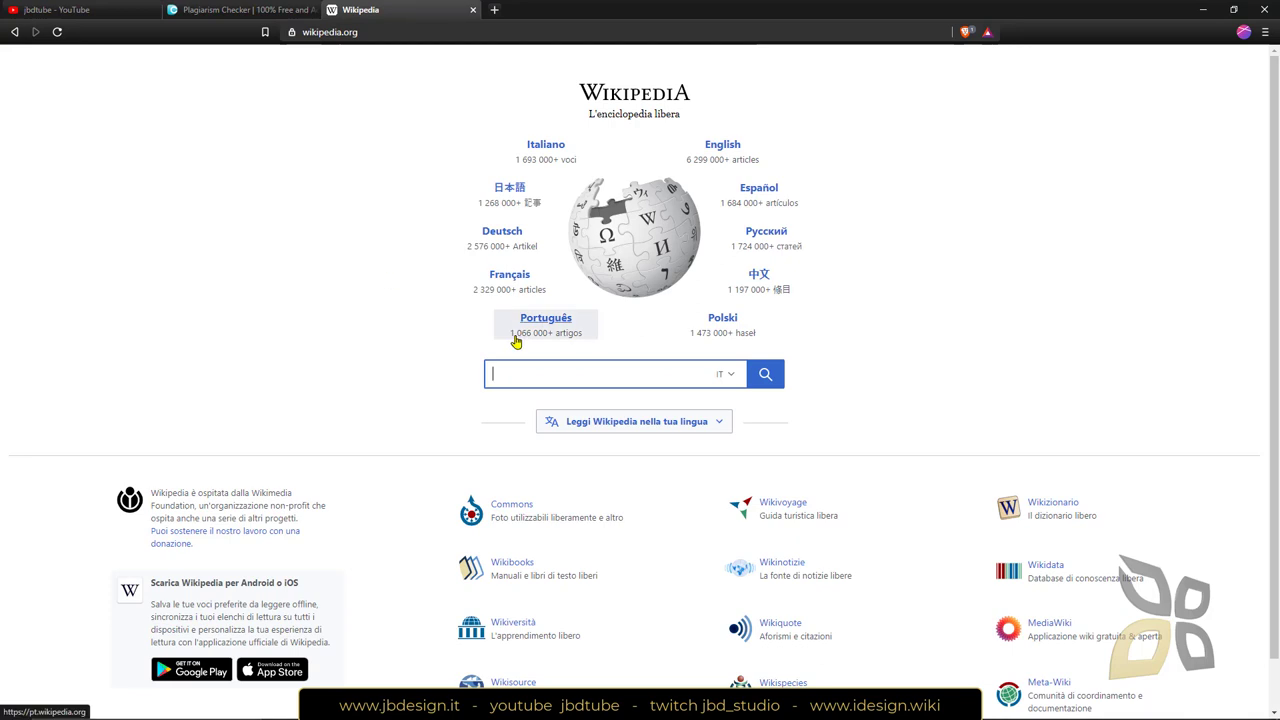
click(725, 150)
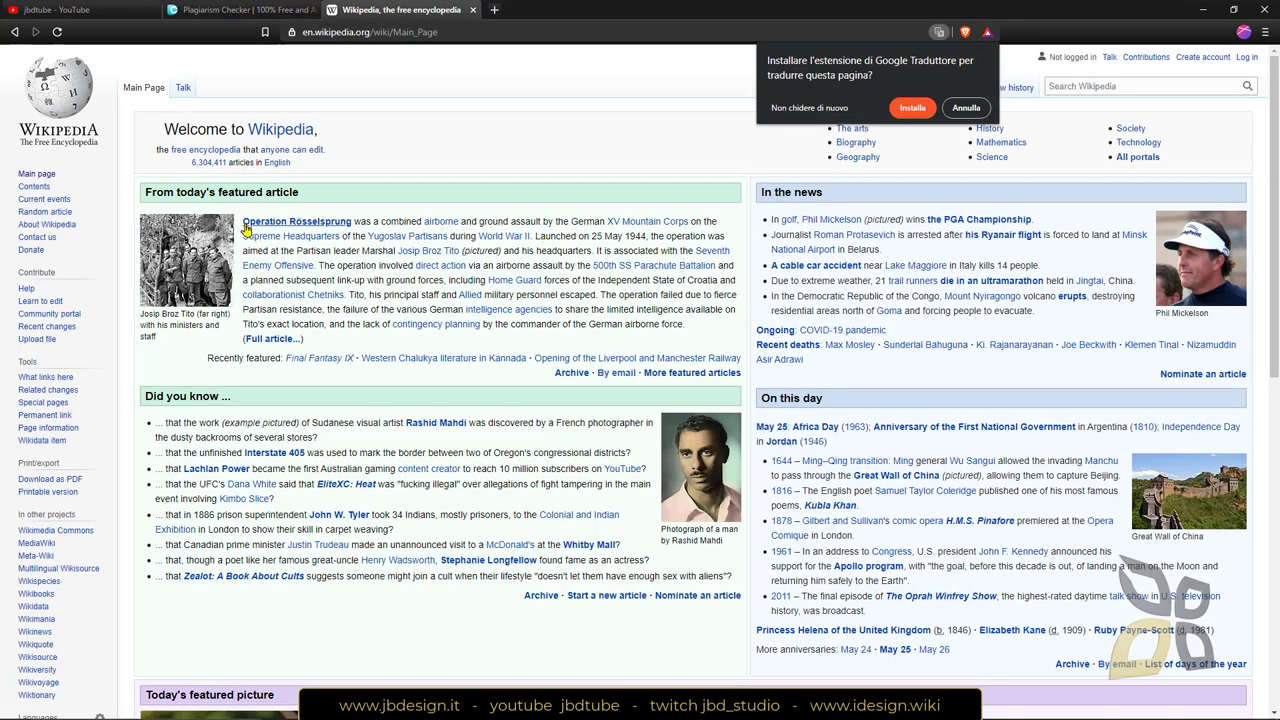
Step: Copy the Operation Rösselsprung featured-article paragraph and return to the Plagiarism Checker tab
drag(243, 222, 347, 295)
right_click(348, 244)
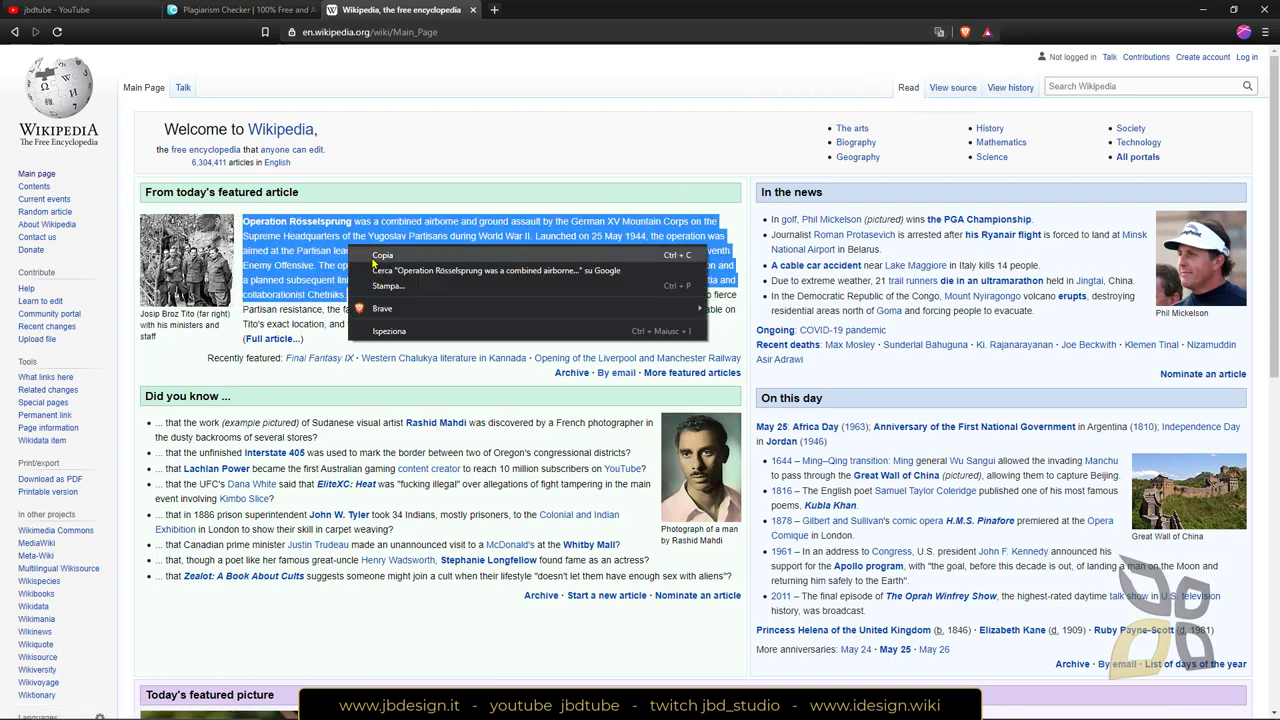
click(370, 258)
click(237, 11)
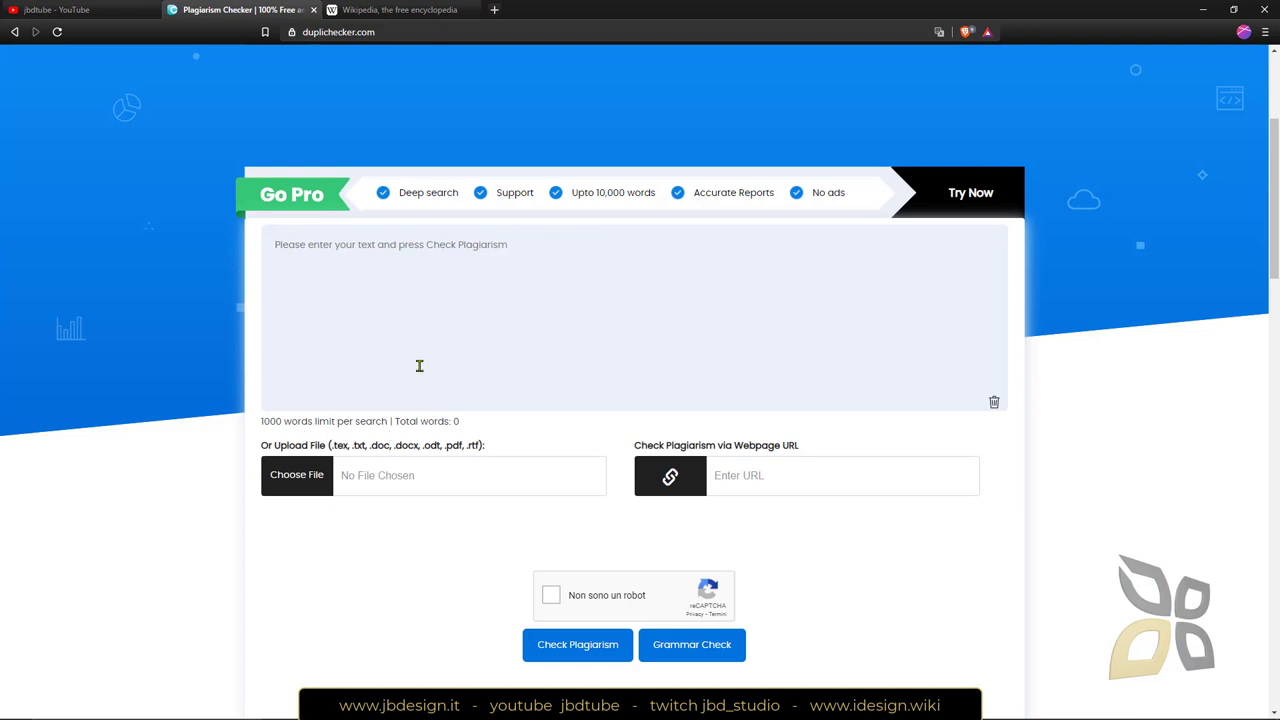
Step: Paste the 92-word Operation Rösselsprung paragraph, tick the reCAPTCHA box, and run Check Plagiarism
right_click(304, 259)
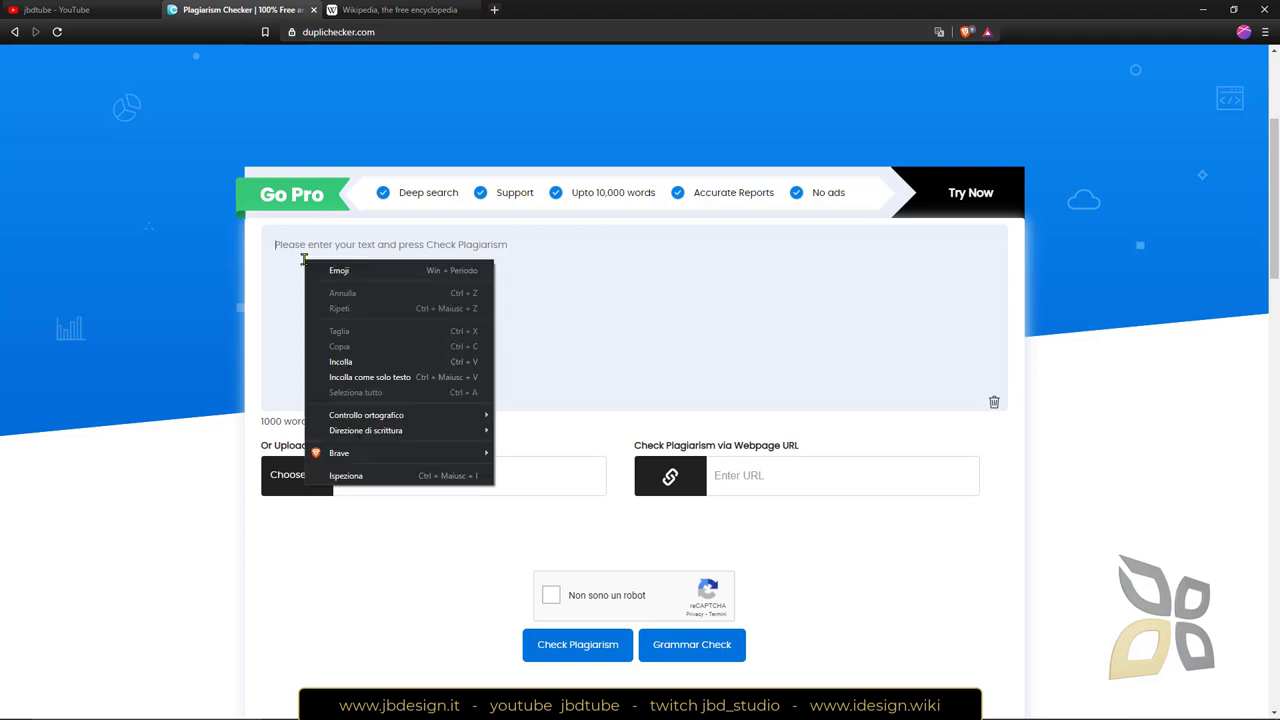
click(341, 362)
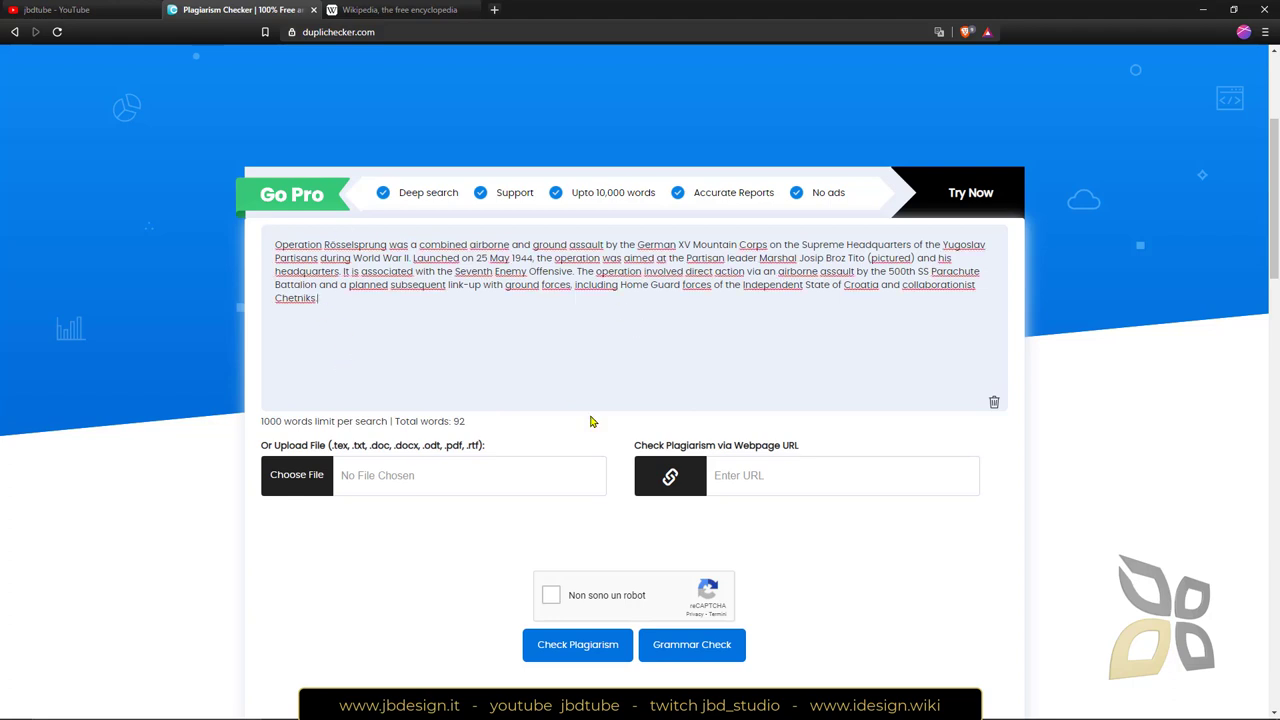
click(552, 597)
scroll(695, 527, down, 1)
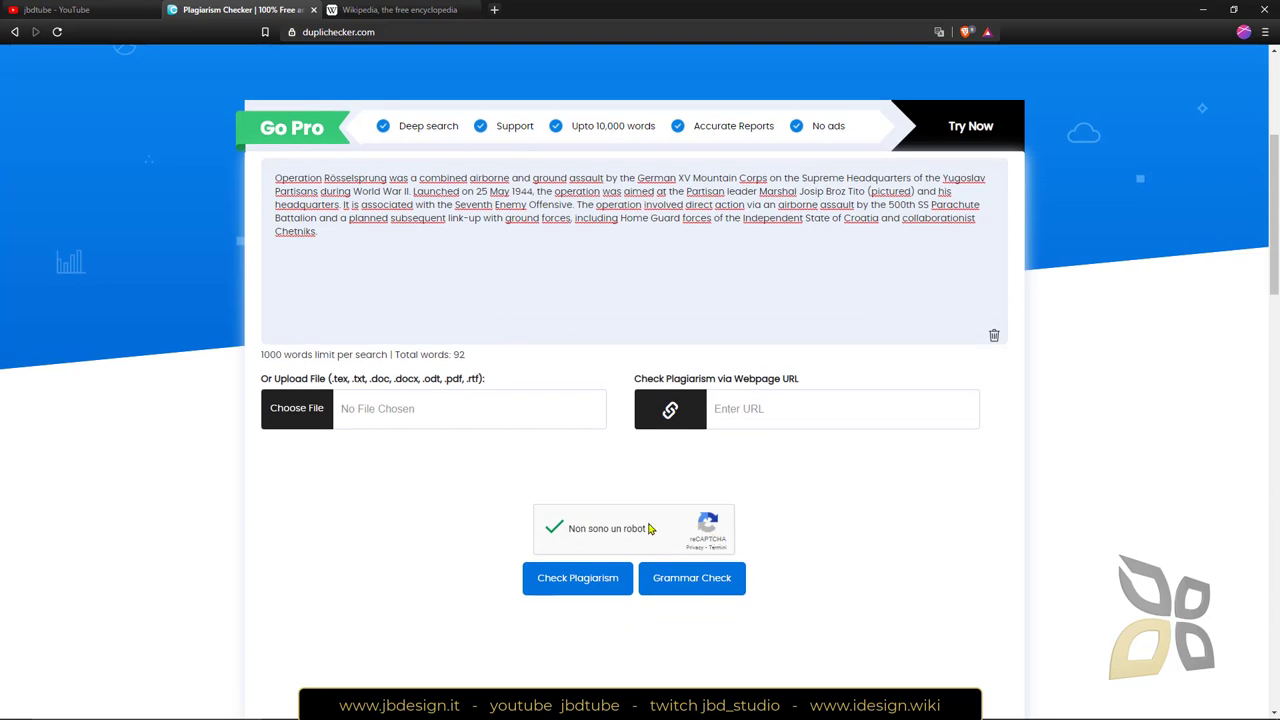
click(584, 597)
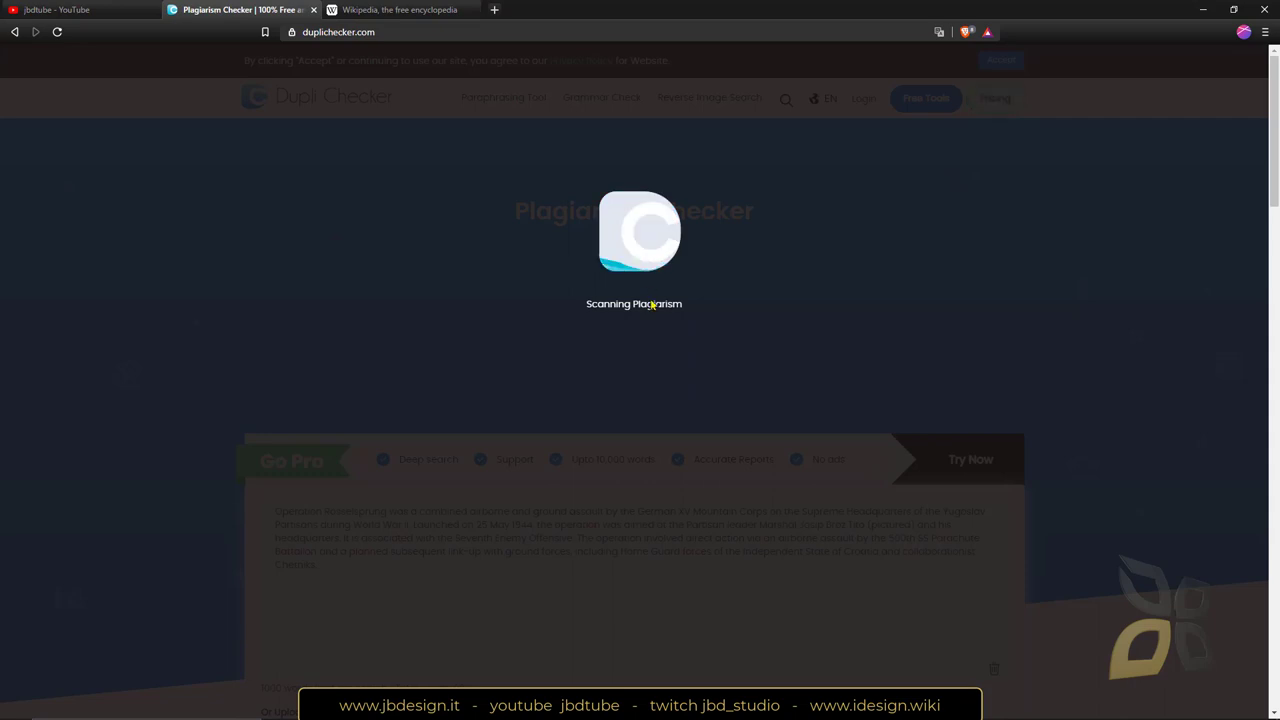
Step: Review the 75% plagiarism / 25% unique results and the single matching Wikipedia source
scroll(529, 361, down, 3)
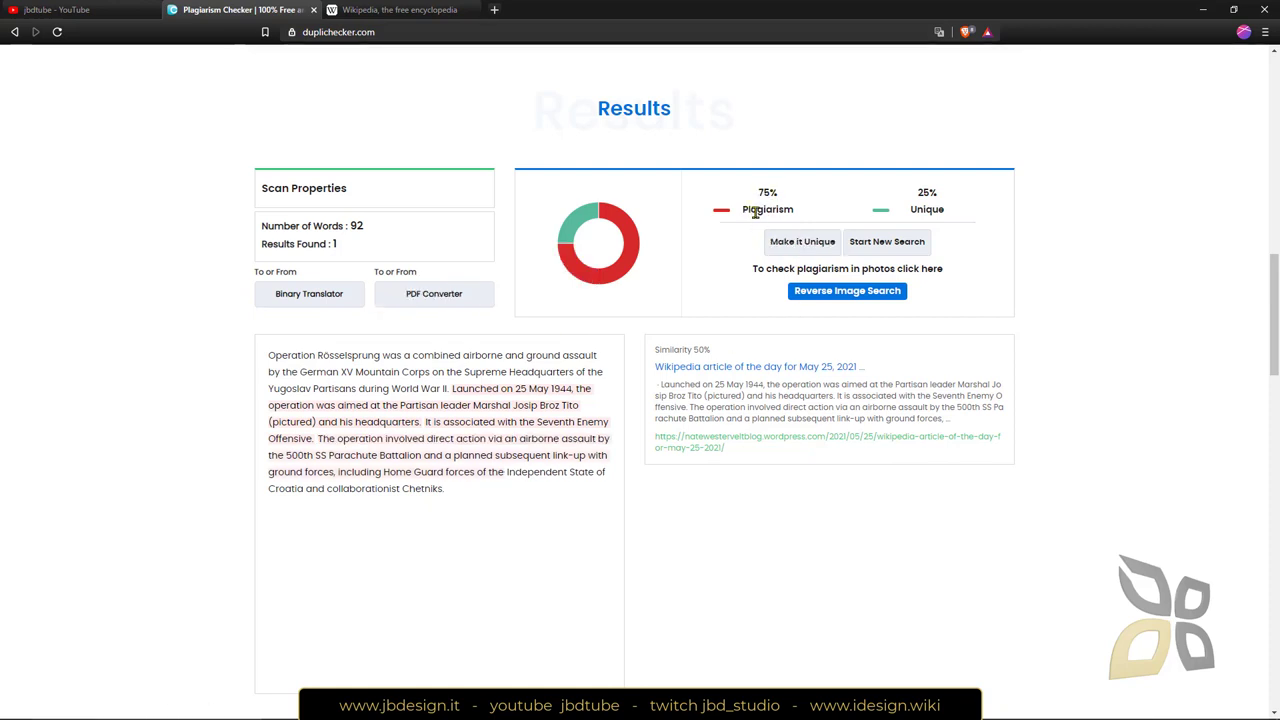
double_click(755, 212)
click(700, 280)
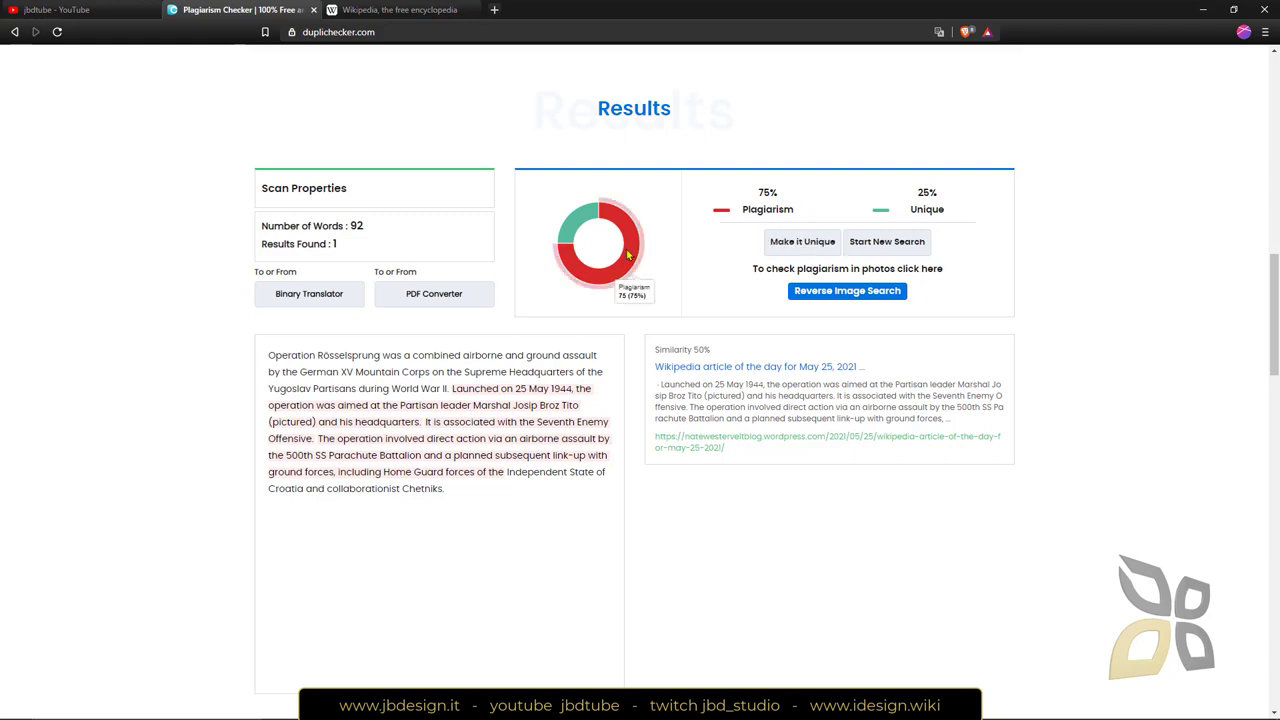
scroll(490, 452, down, 1)
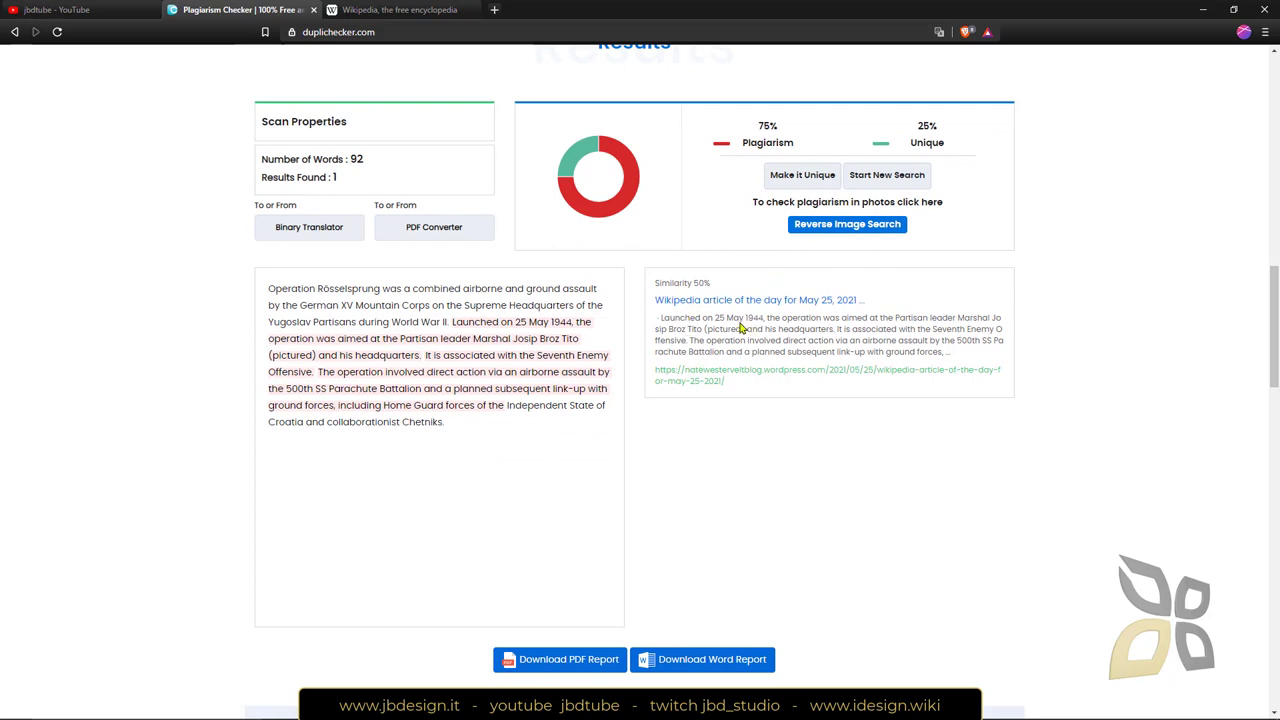
triple_click(668, 300)
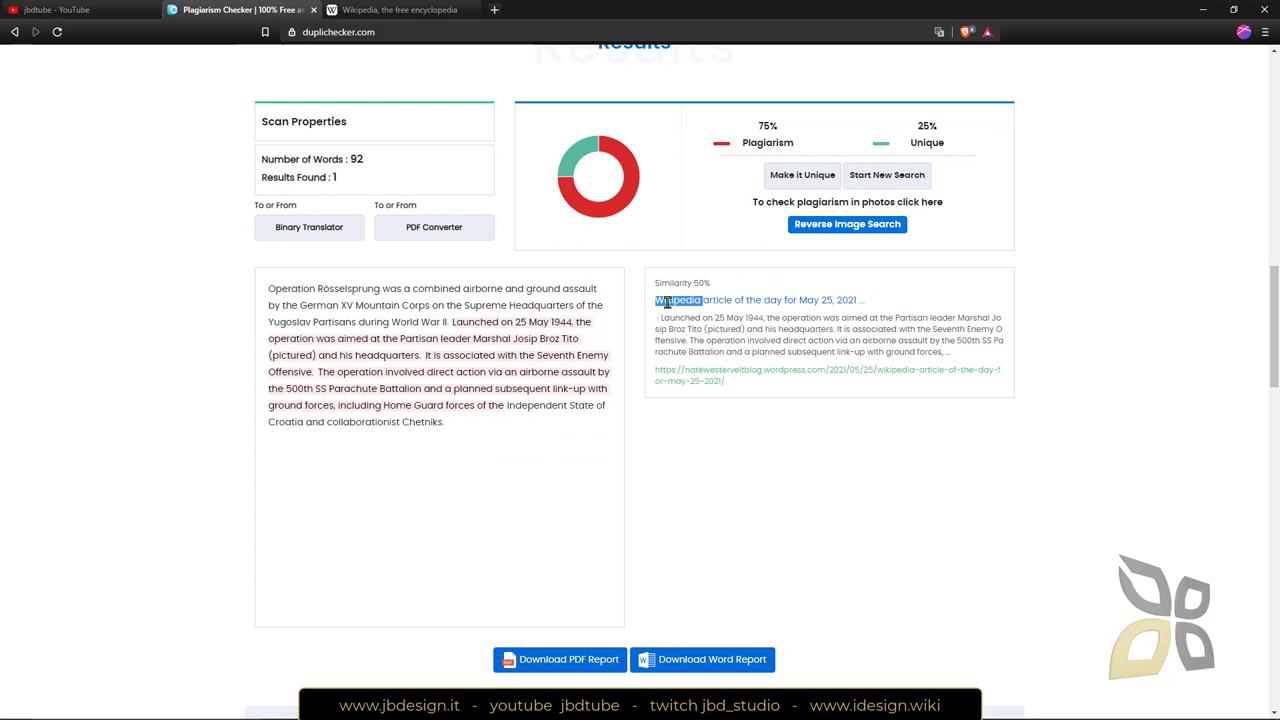
click(905, 307)
triple_click(772, 342)
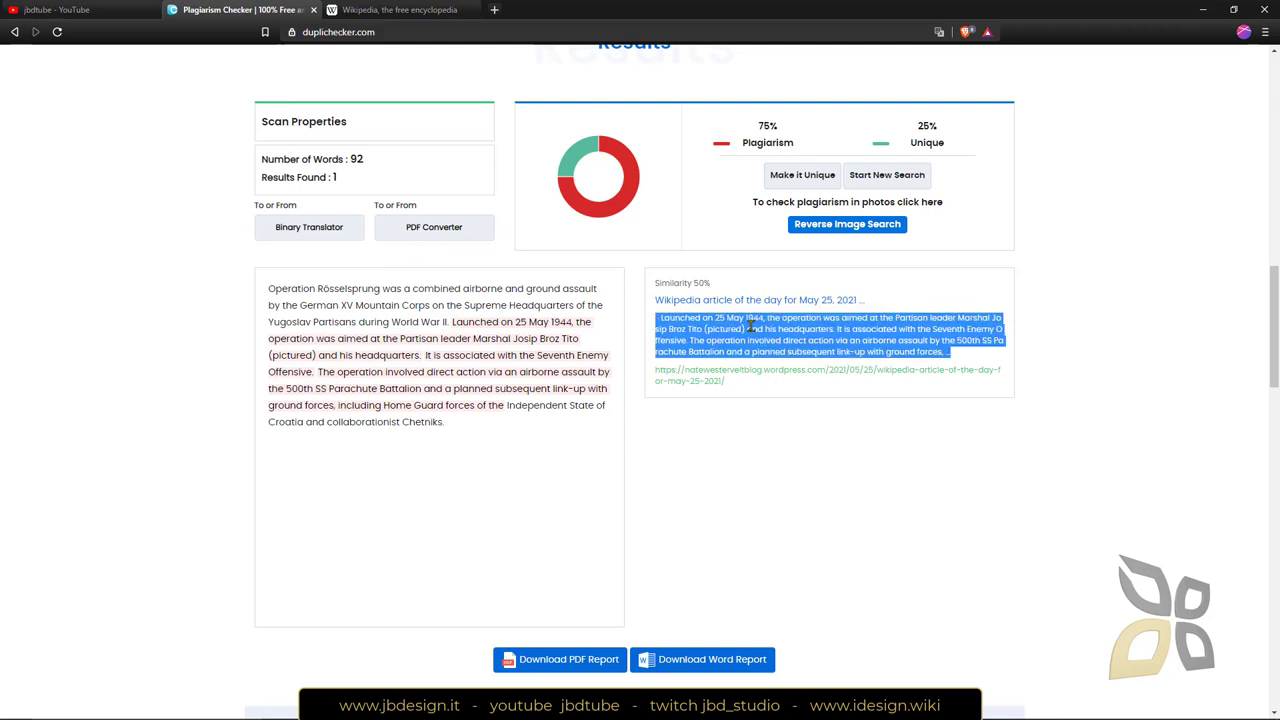
click(750, 326)
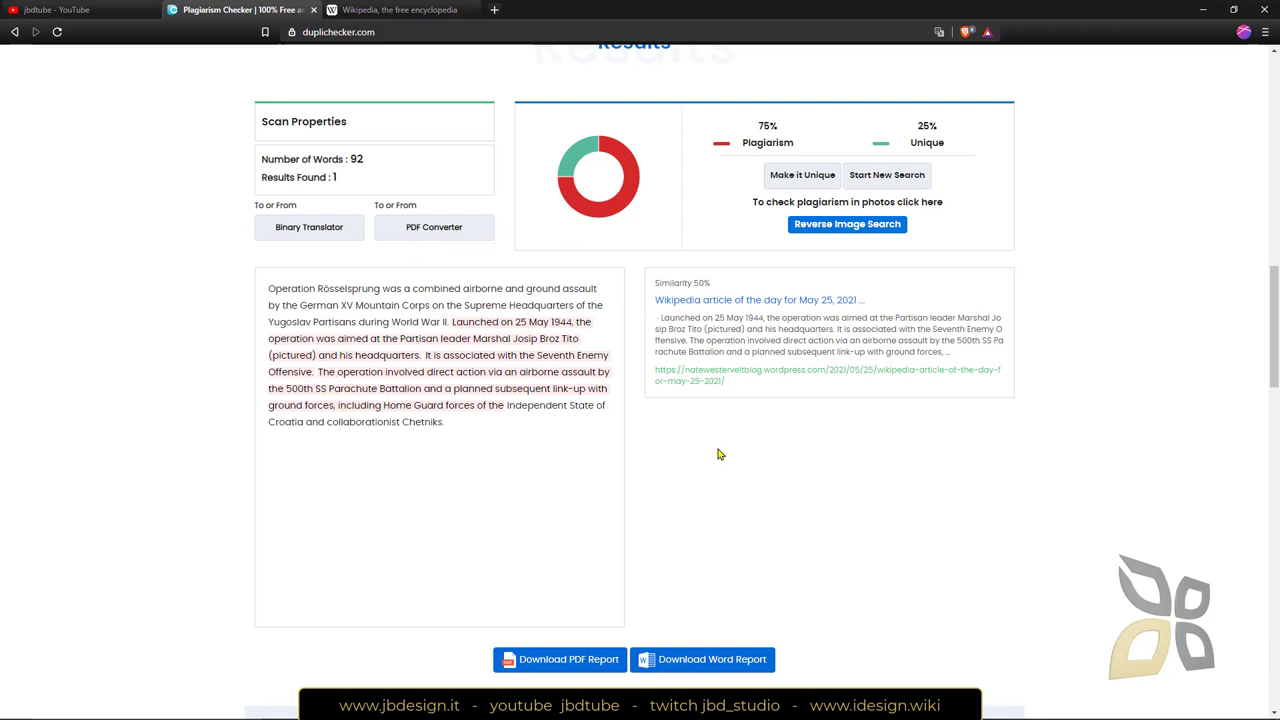
Step: Focus DupliChecker's Enter URL field, then select the Wikipedia Main Page tab's address
scroll(590, 668, down, 2)
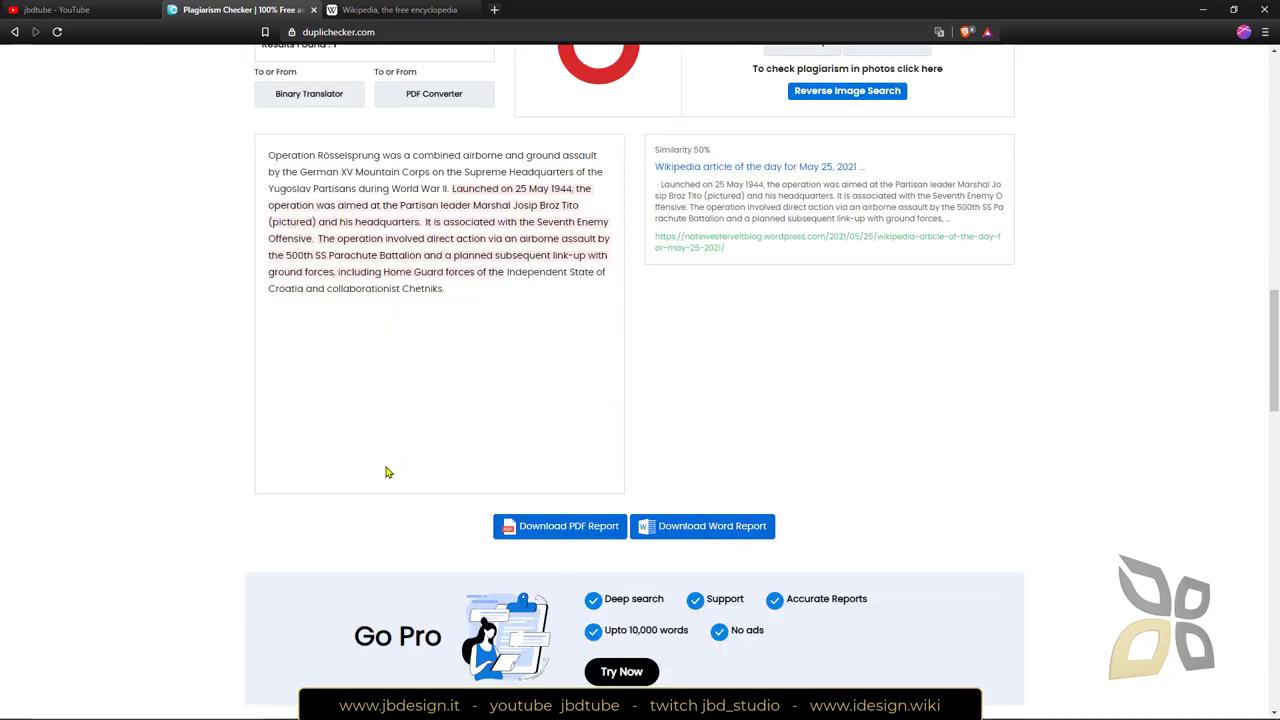
scroll(388, 472, up, 10)
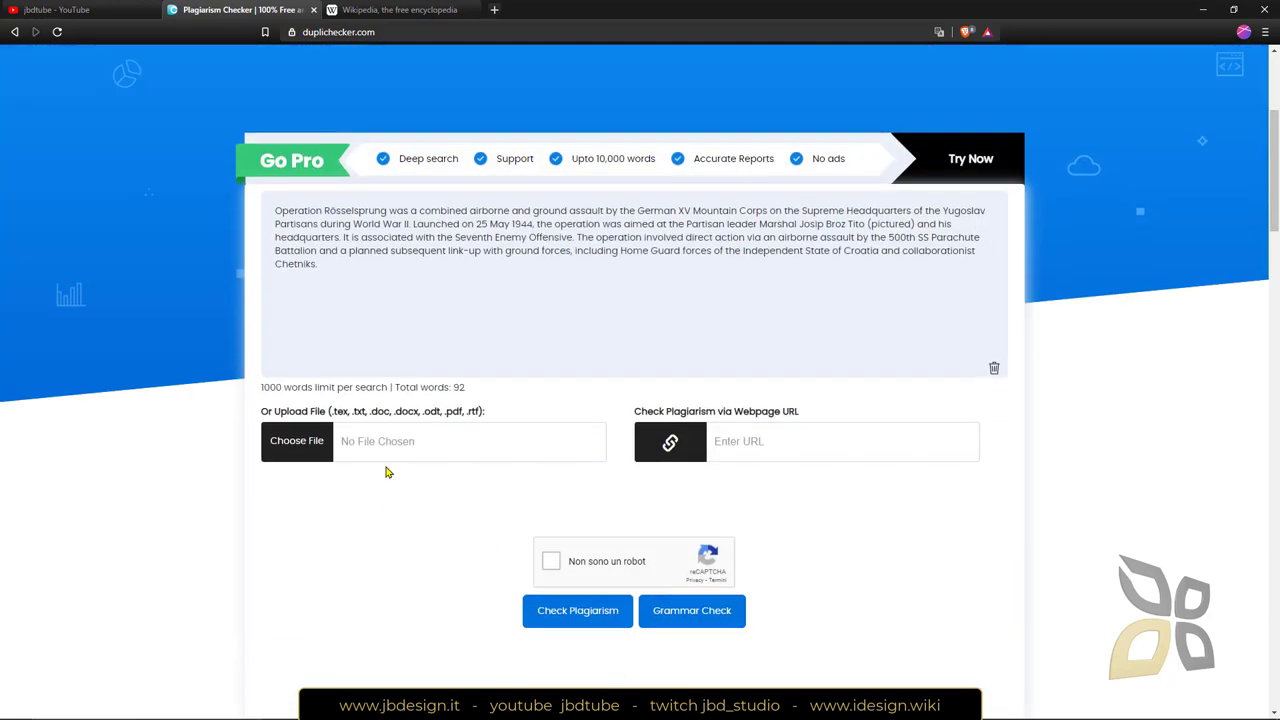
scroll(388, 472, up, 1)
scroll(434, 349, down, 2)
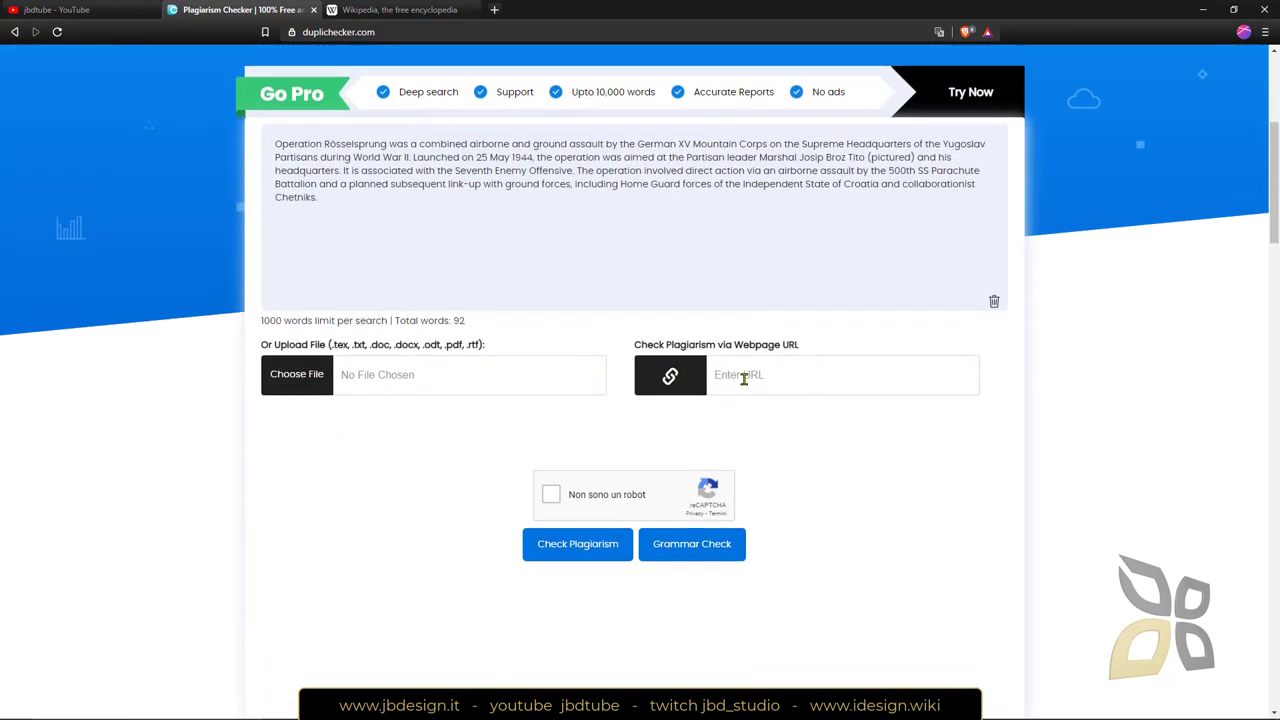
click(742, 380)
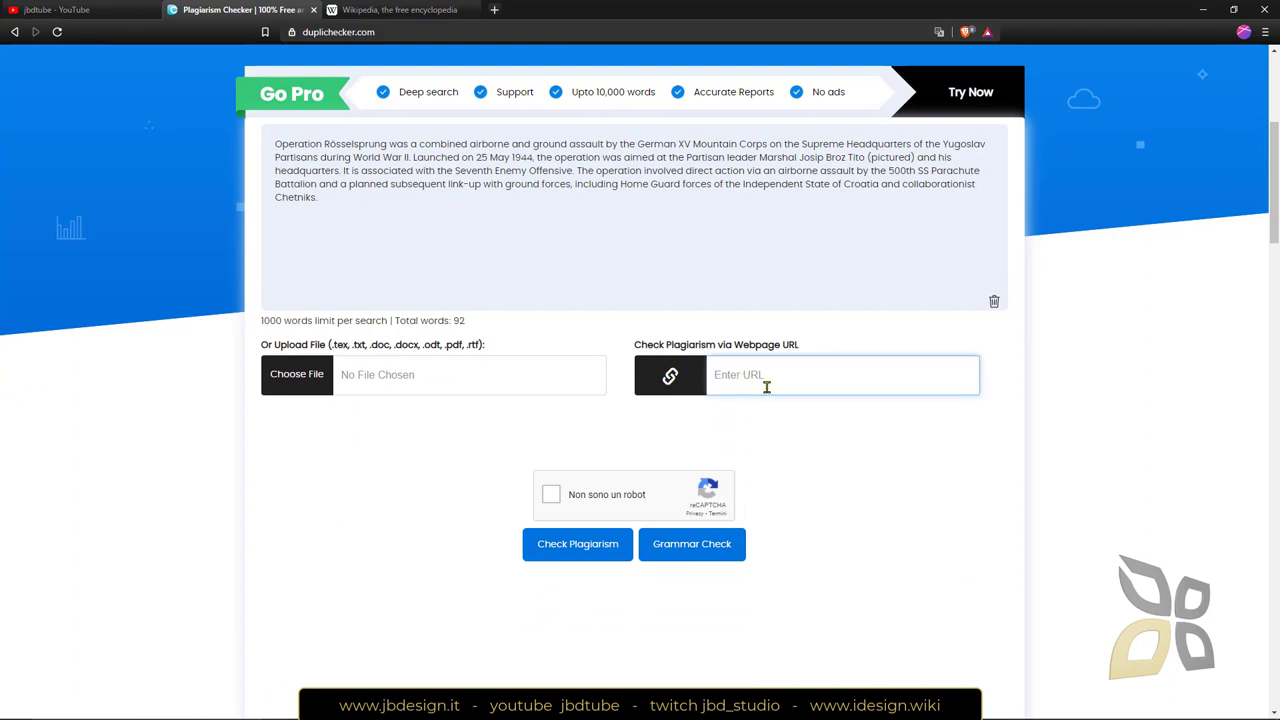
click(395, 10)
click(333, 32)
key(ctrl+c)
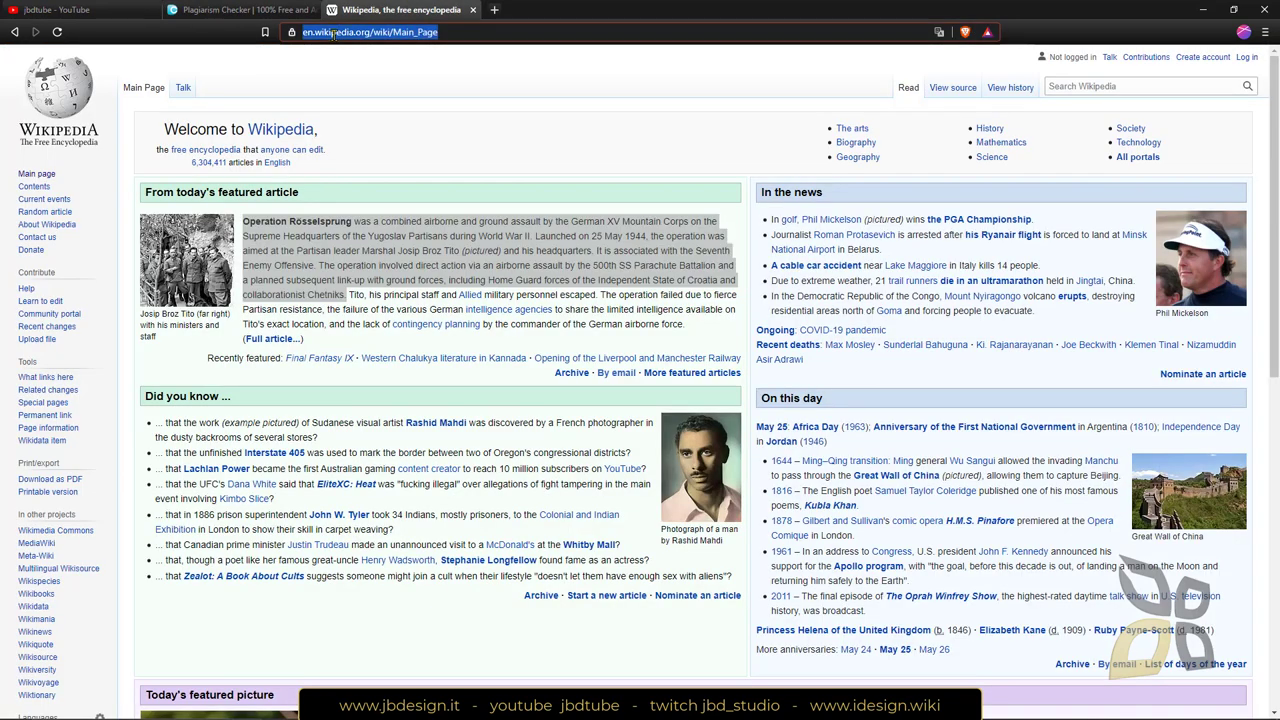
right_click(360, 38)
click(400, 88)
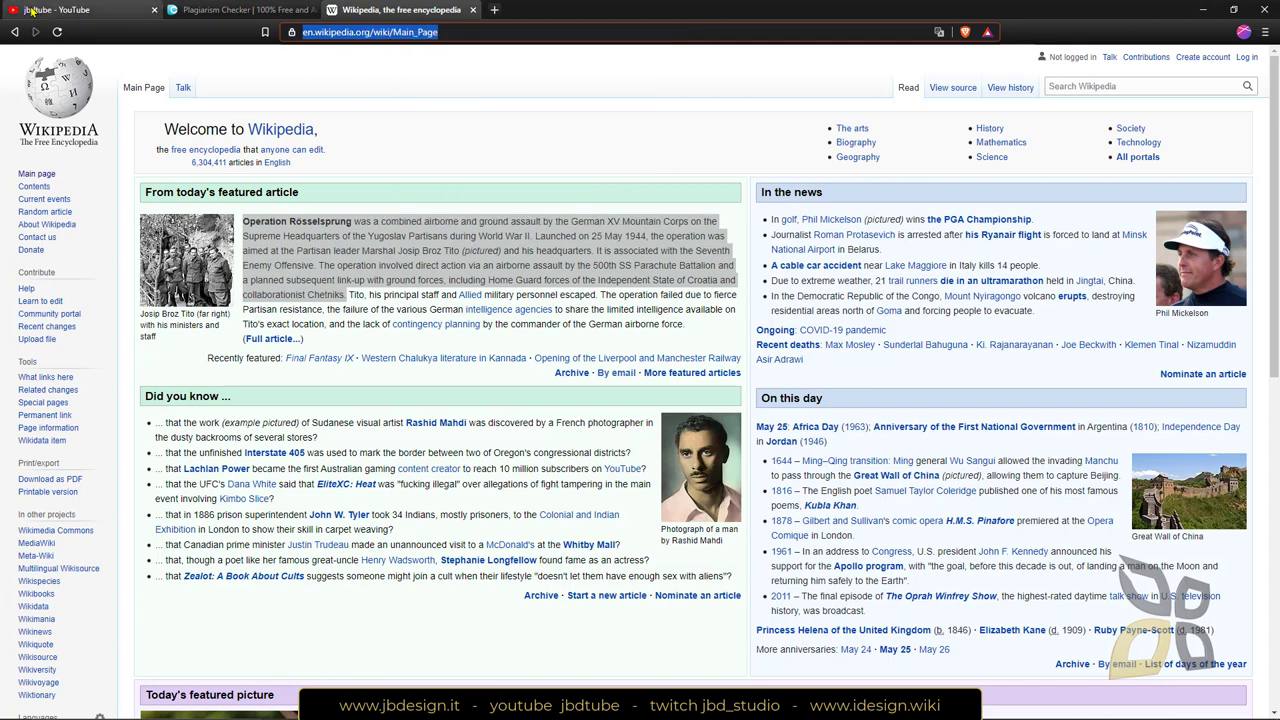
click(207, 13)
right_click(767, 377)
click(819, 493)
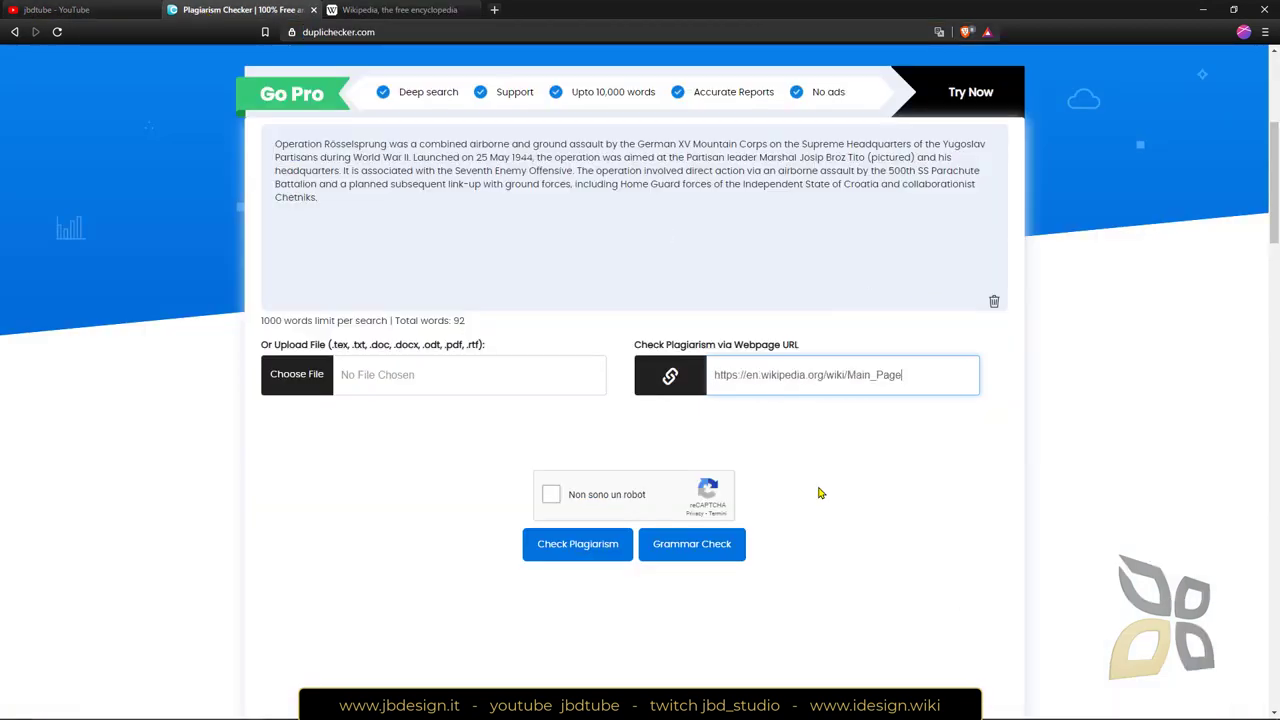
click(343, 381)
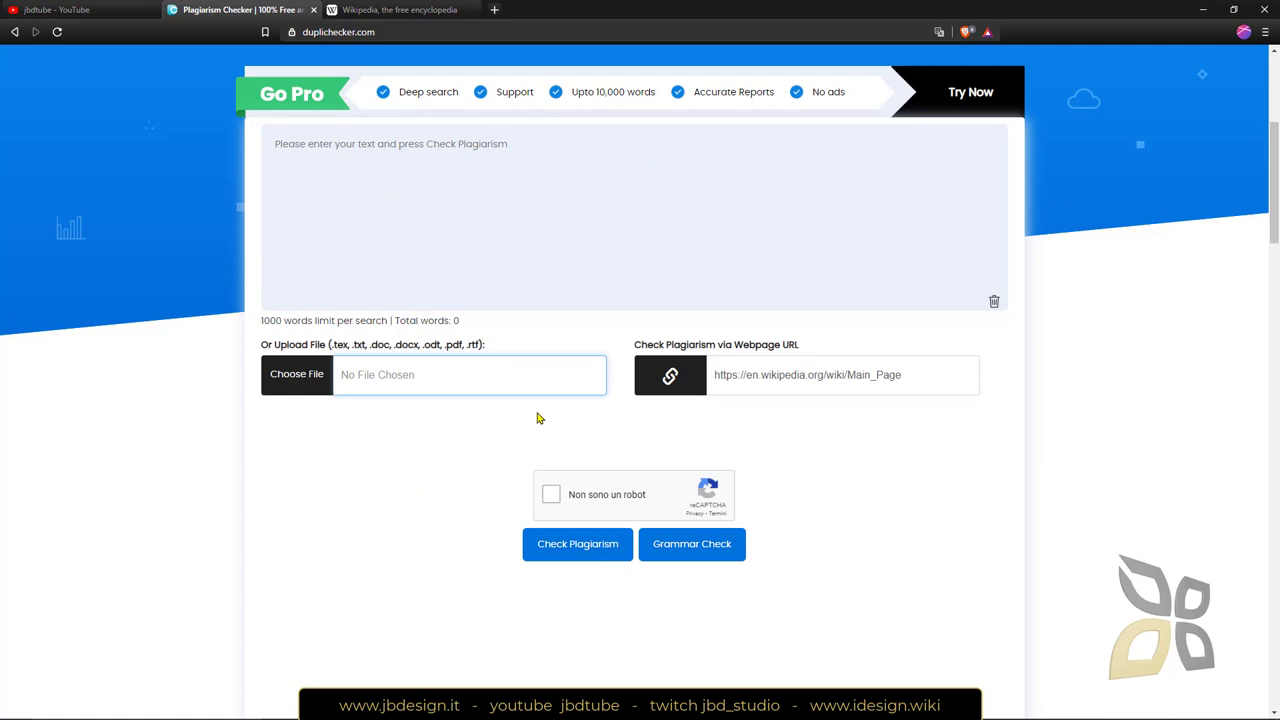
Step: Paste the address into the text box, then select and delete it to leave 0 words
scroll(600, 521, up, 4)
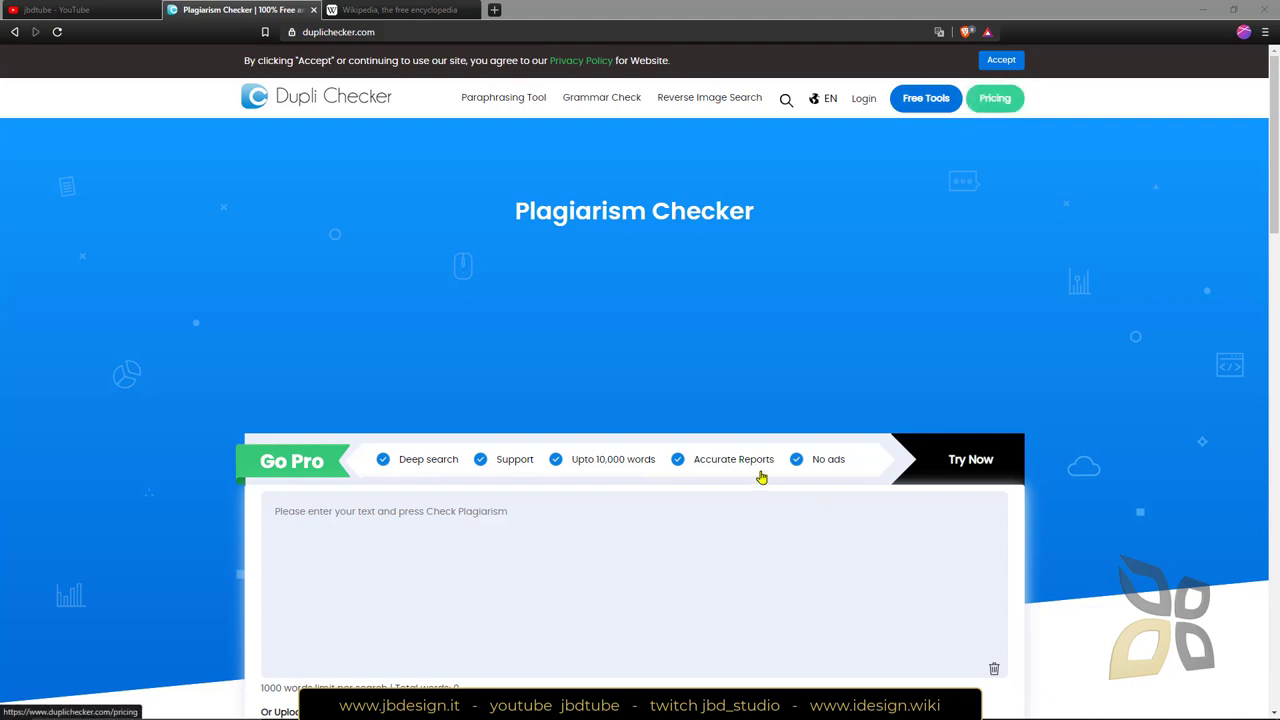
scroll(840, 480, down, 5)
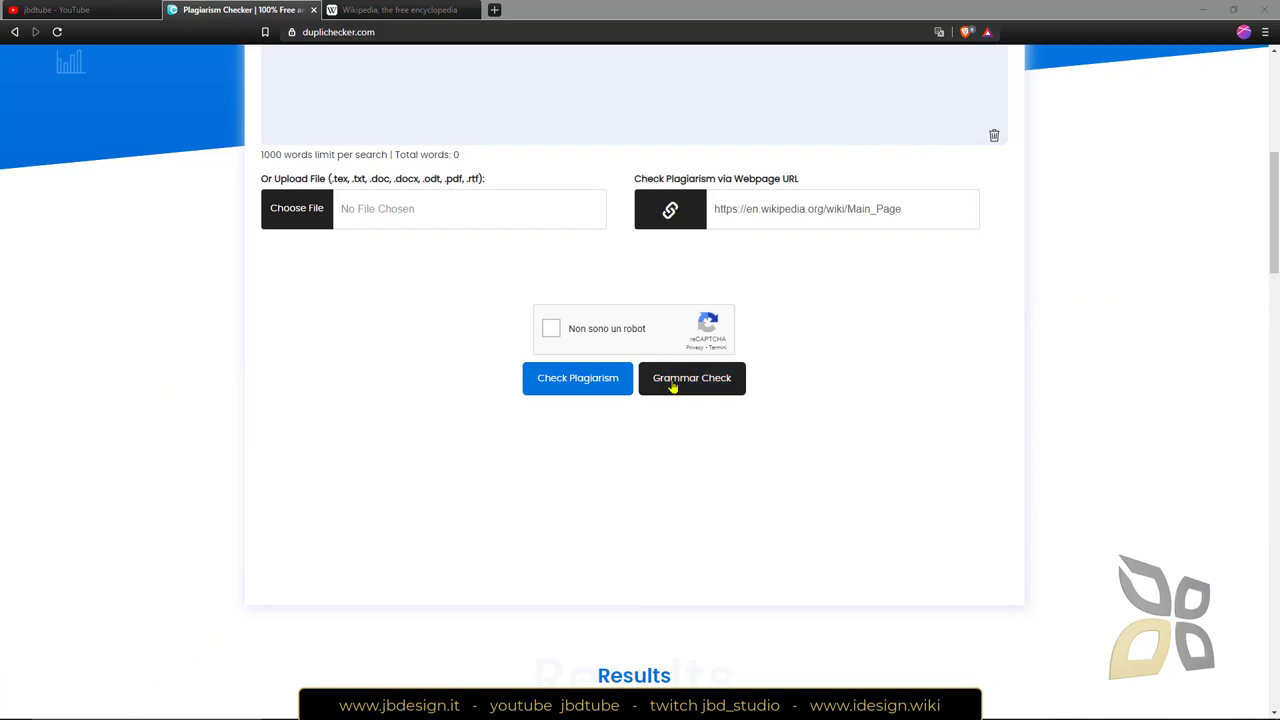
scroll(747, 254, up, 2)
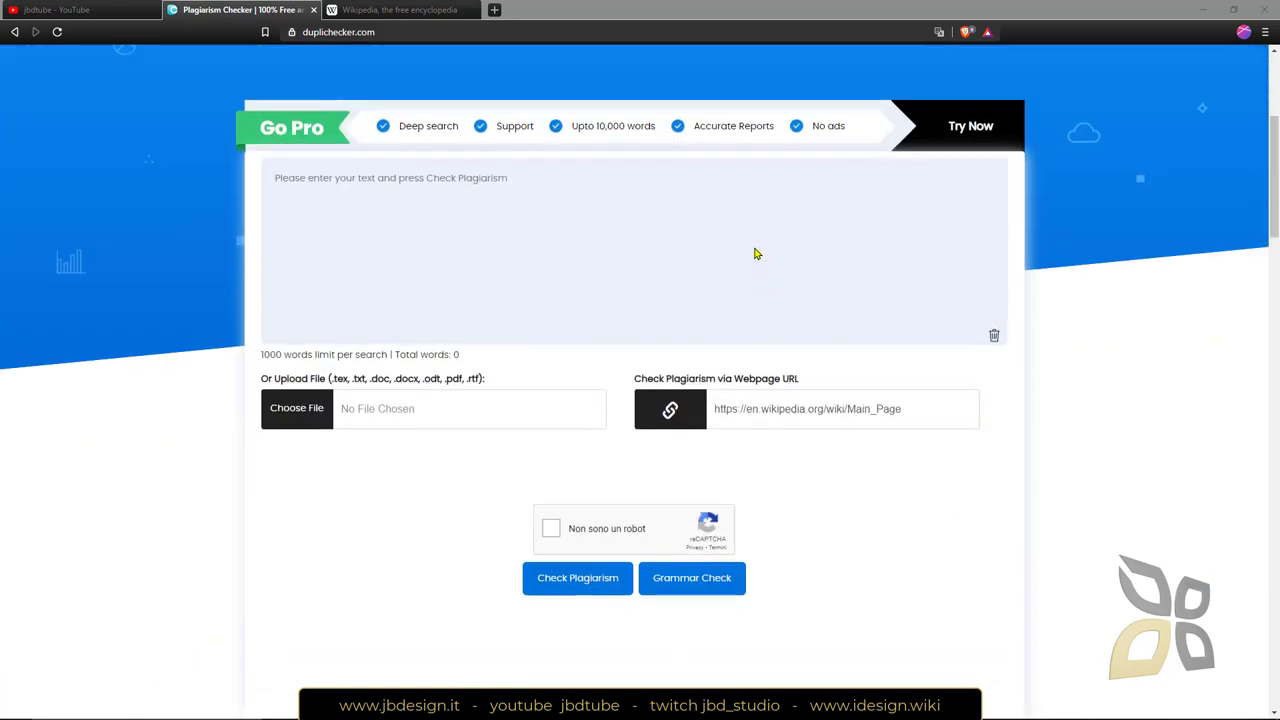
click(405, 237)
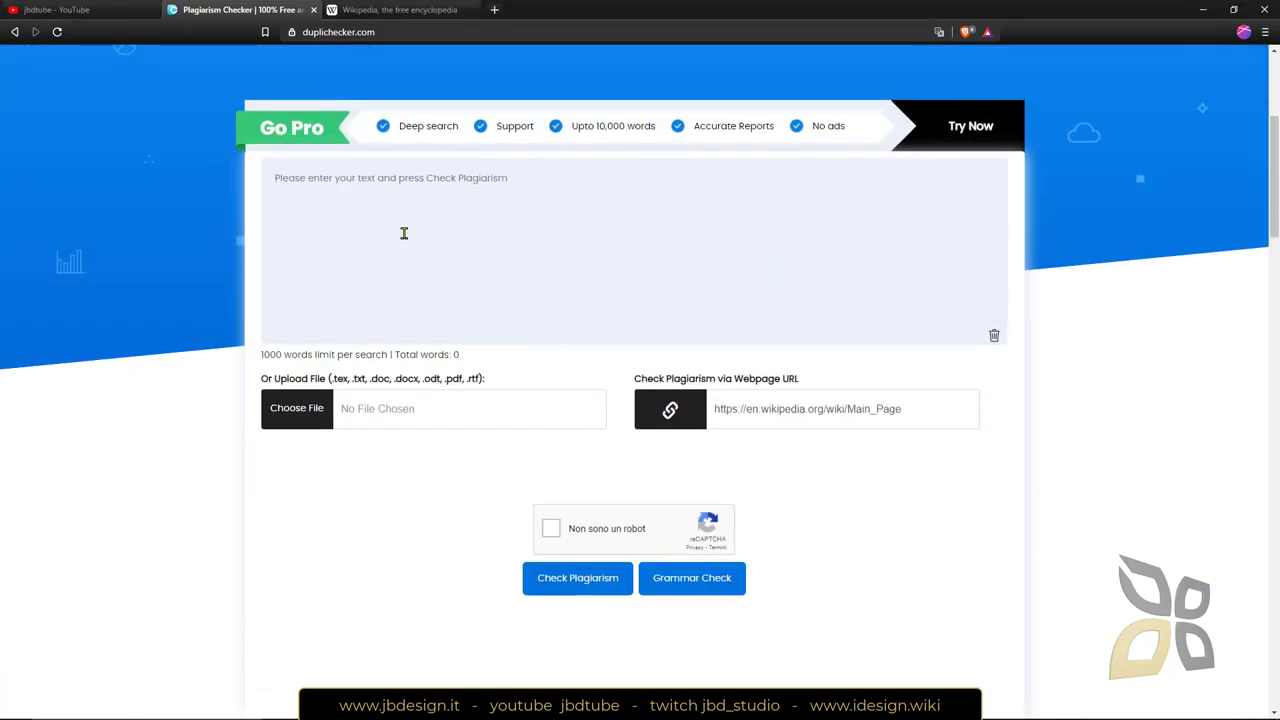
key(ctrl+v)
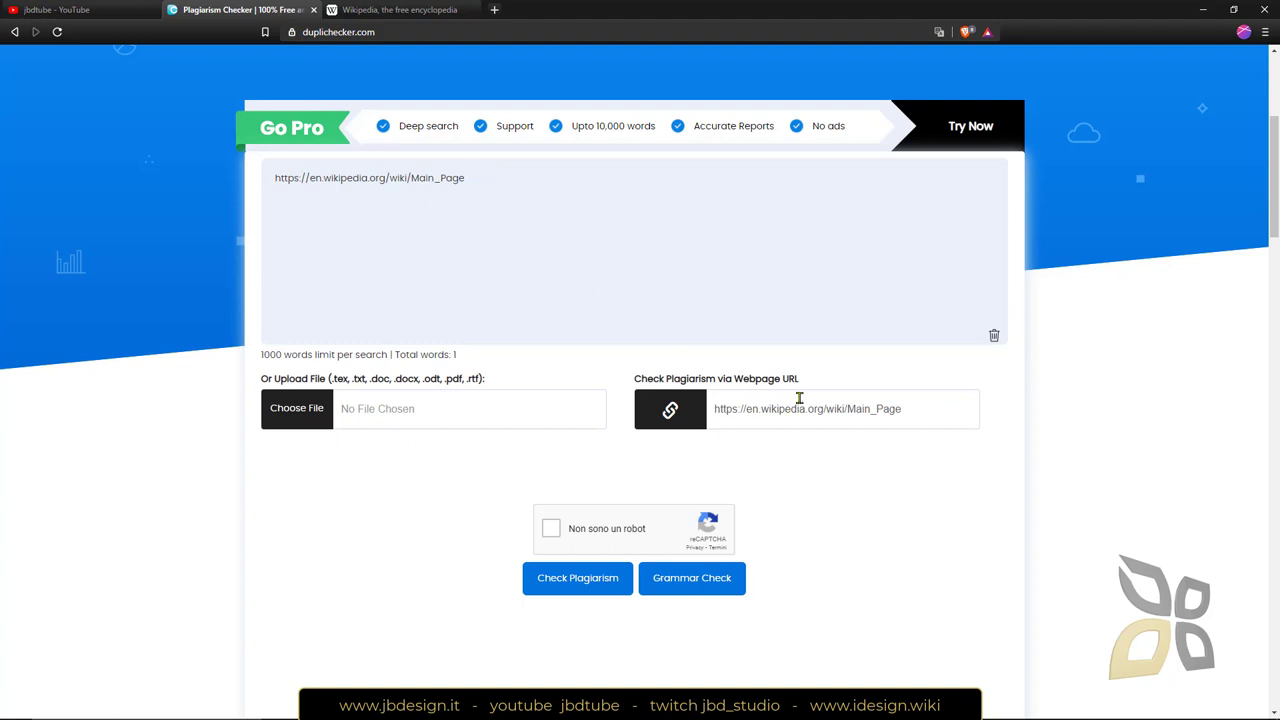
key(ctrl+a)
key(BackSpace)
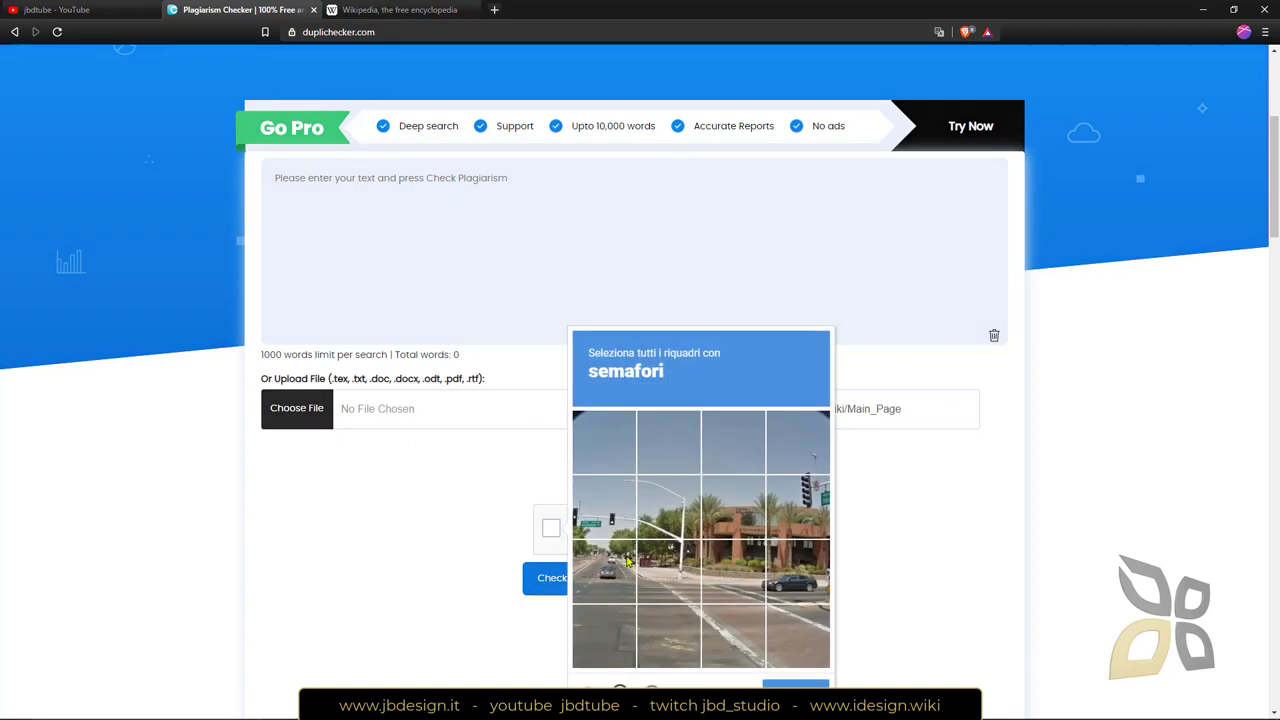
Step: Pick the three traffic-light tiles, verify, and scan the URL for 83% plagiarism across 251 words
click(614, 521)
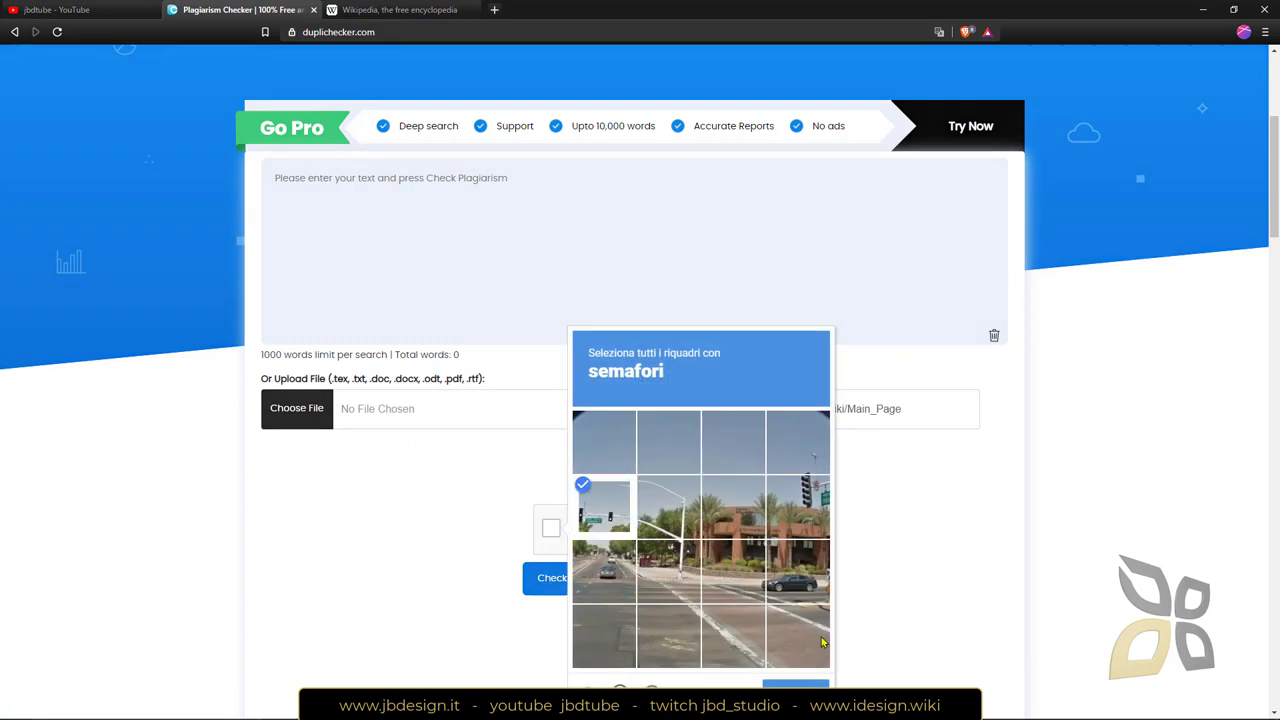
click(815, 499)
click(800, 445)
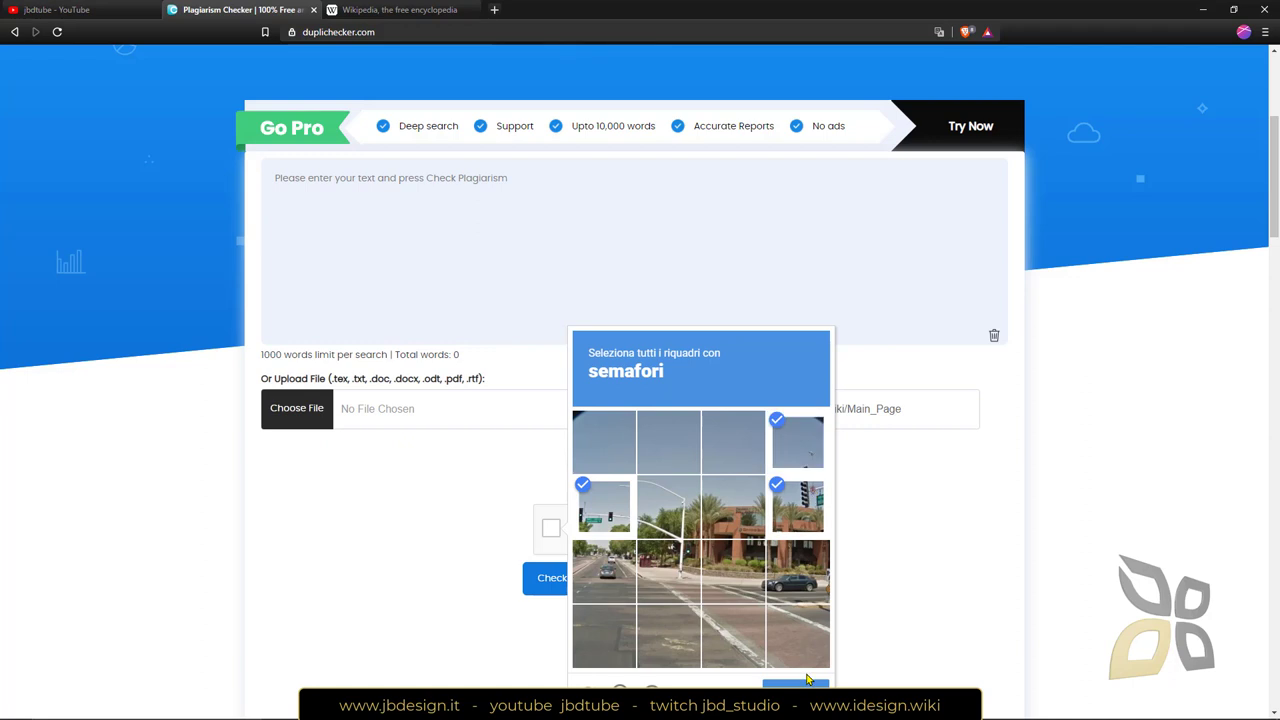
click(795, 688)
click(592, 583)
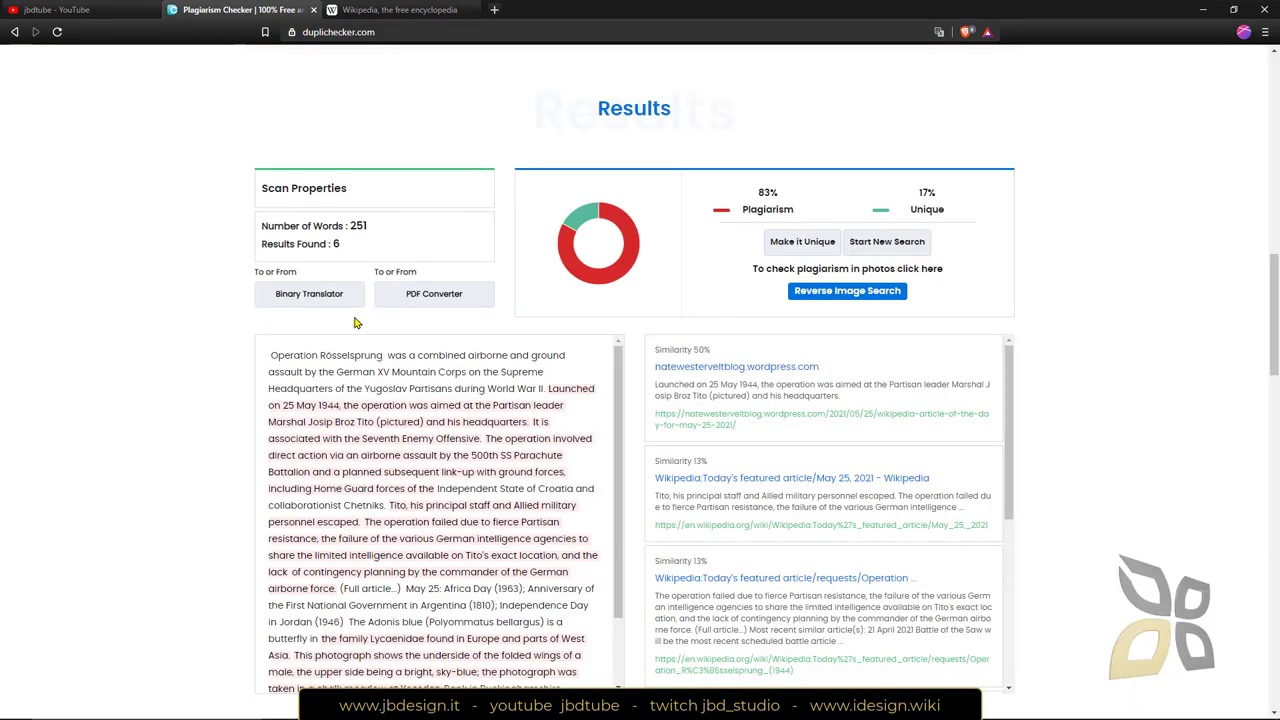
scroll(466, 468, down, 5)
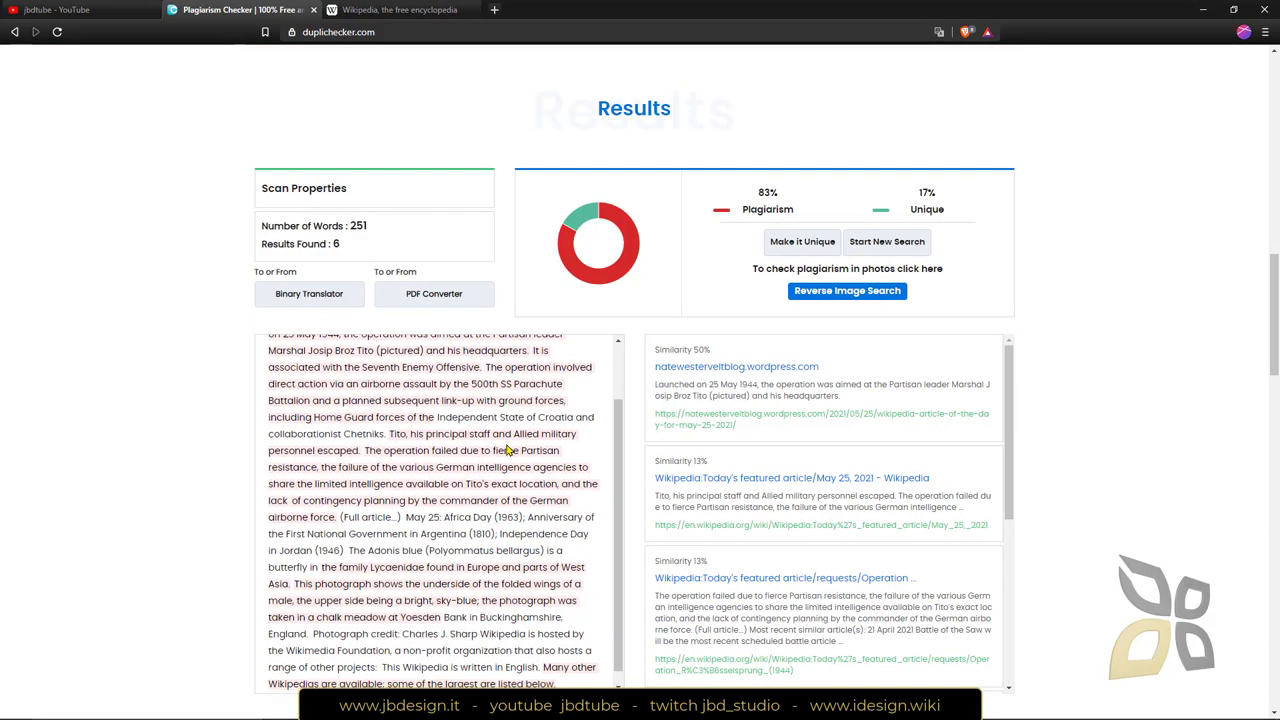
scroll(688, 438, down, 2)
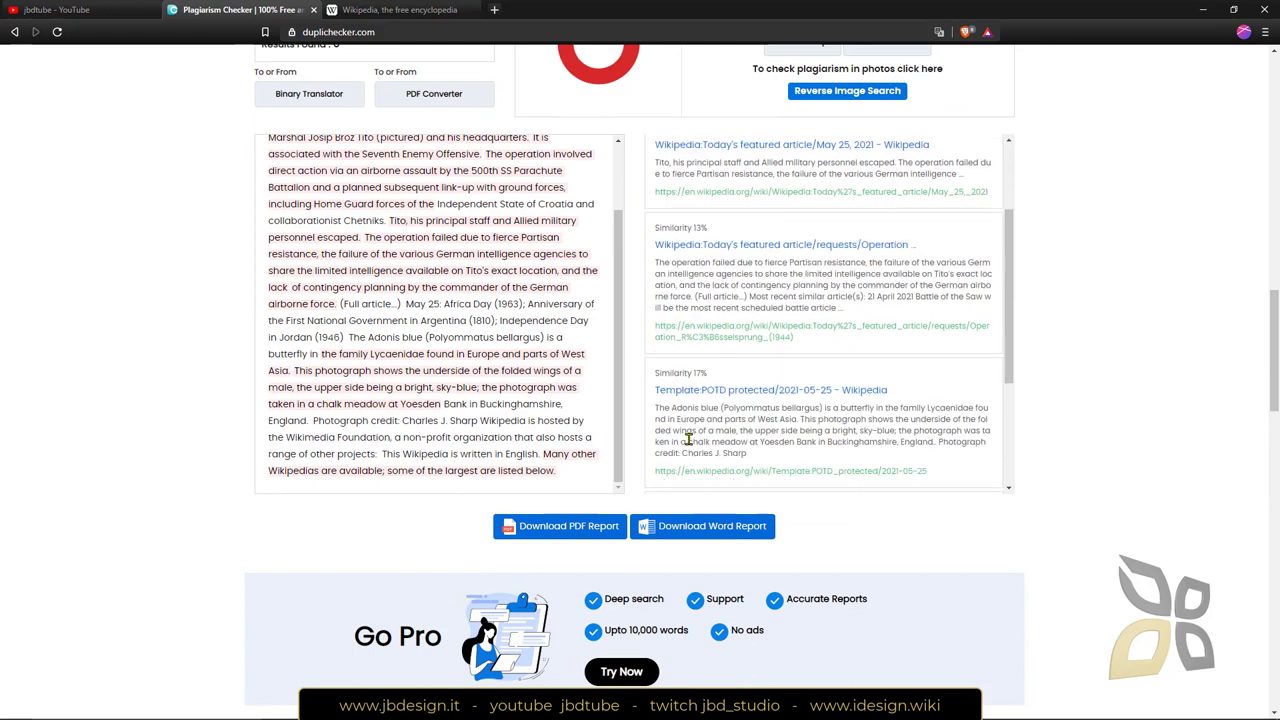
scroll(843, 349, up, 2)
scroll(979, 487, down, 2)
scroll(805, 420, up, 5)
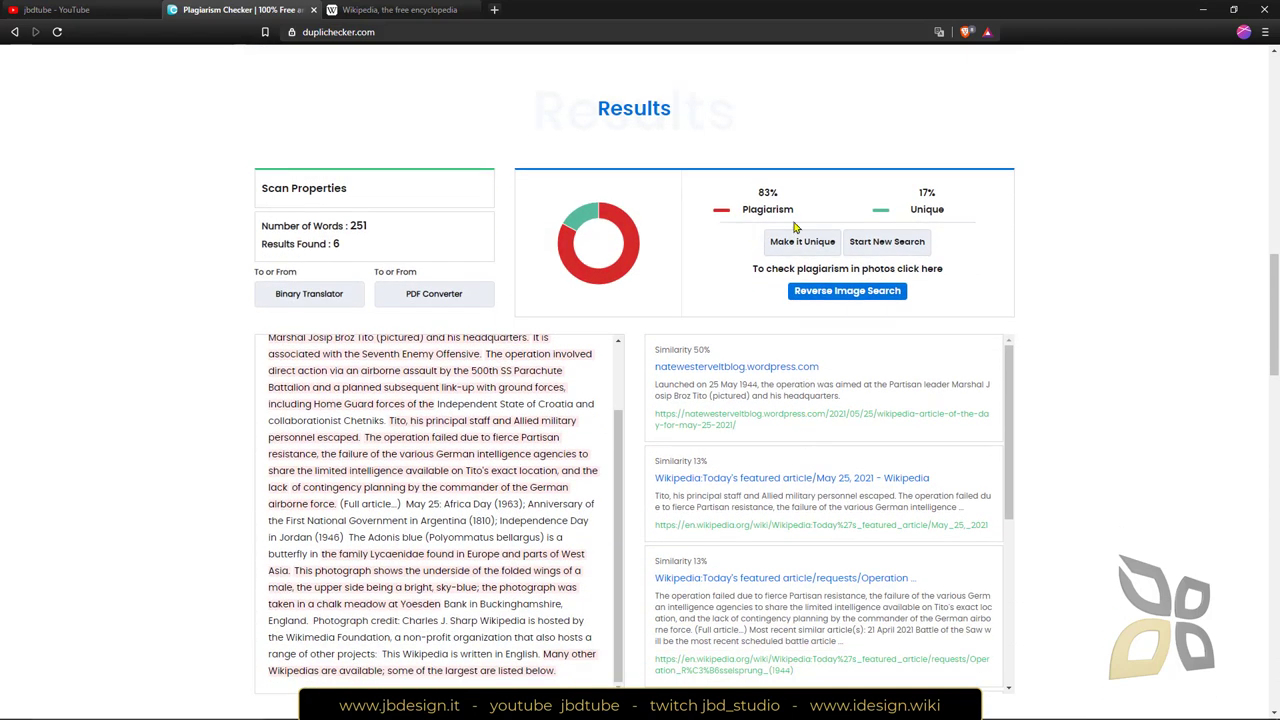
double_click(768, 208)
click(947, 165)
scroll(669, 328, up, 5)
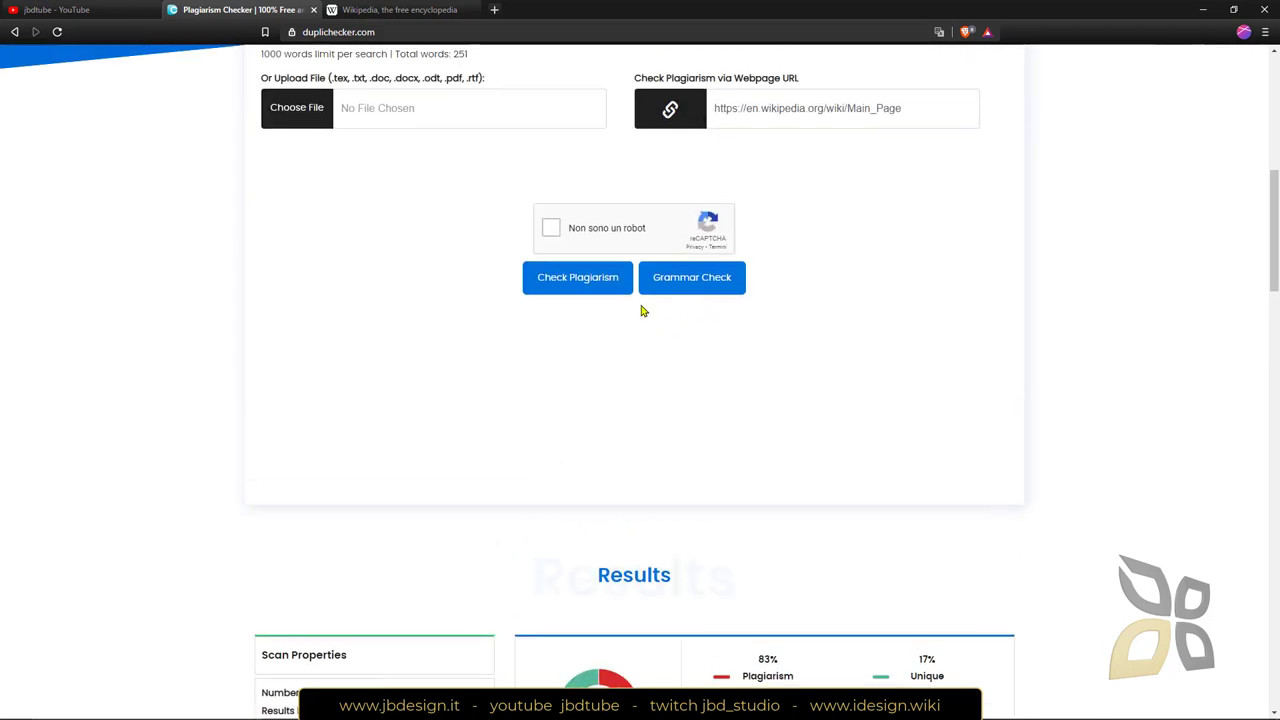
Step: Open Grammar Check on the Wikipedia text, dismiss the translate prompt, then go to the jbdtube YouTube tab
click(694, 288)
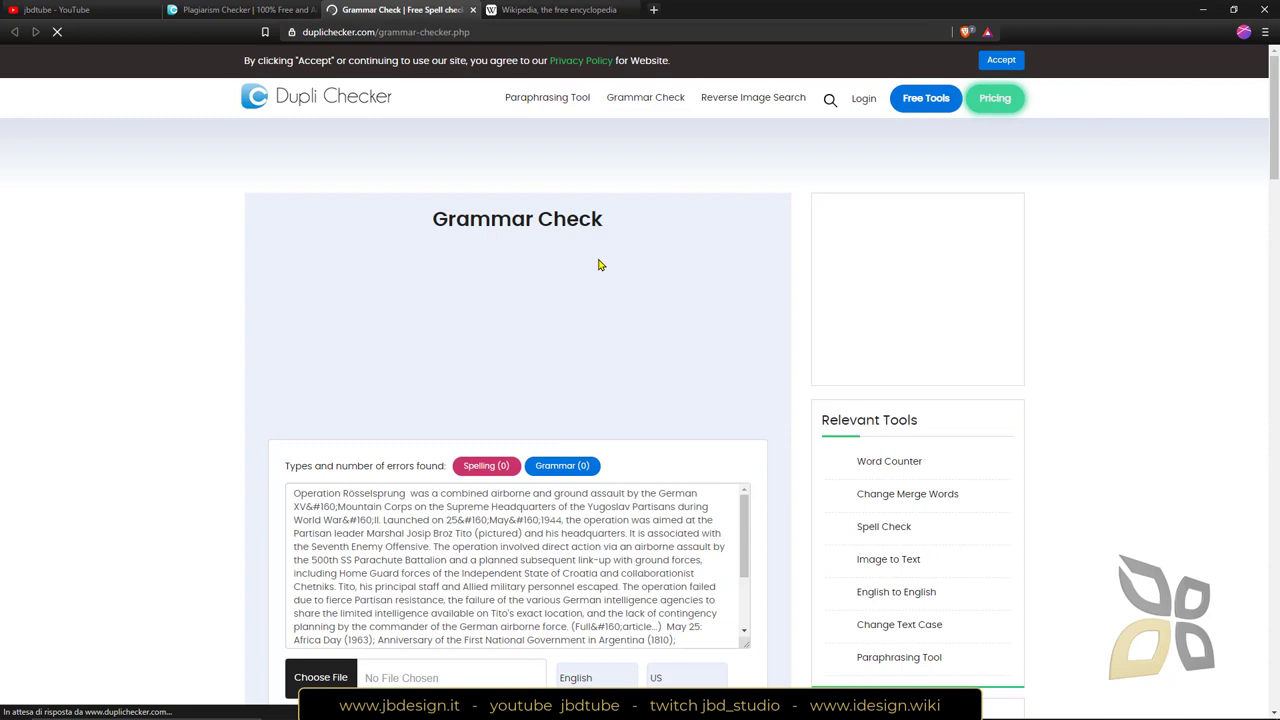
click(963, 108)
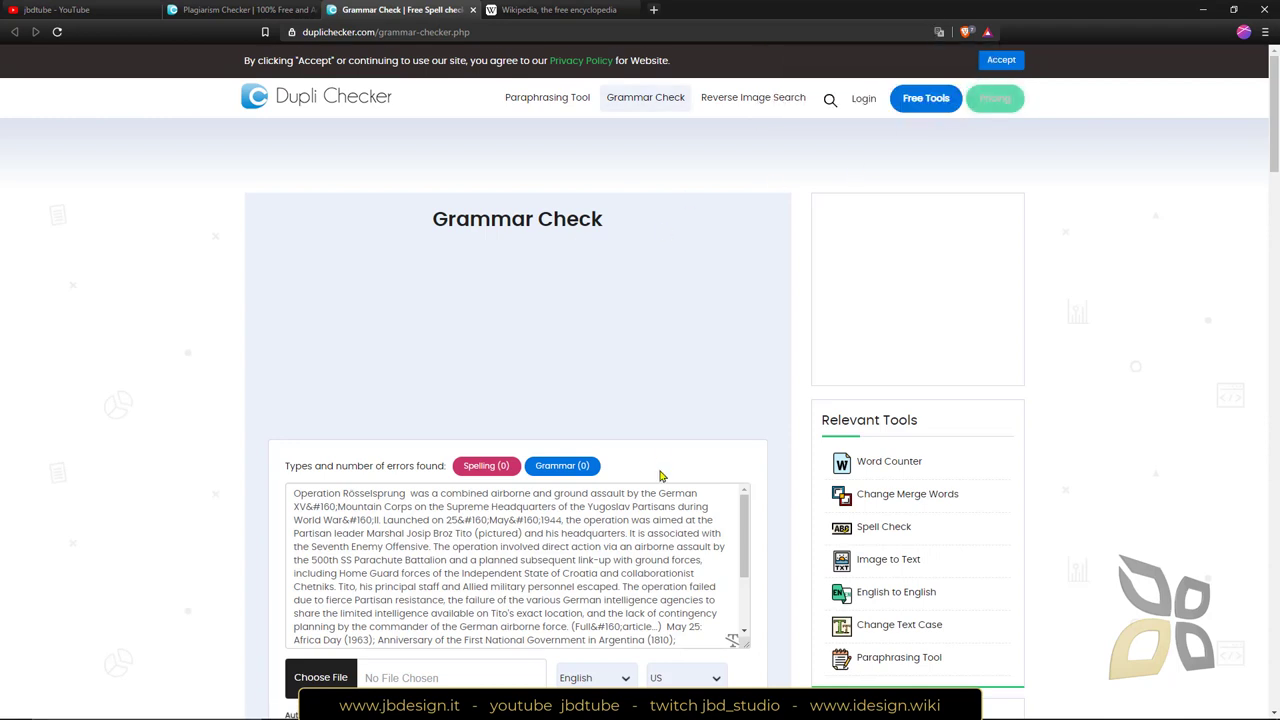
scroll(660, 476, down, 1)
scroll(474, 463, down, 2)
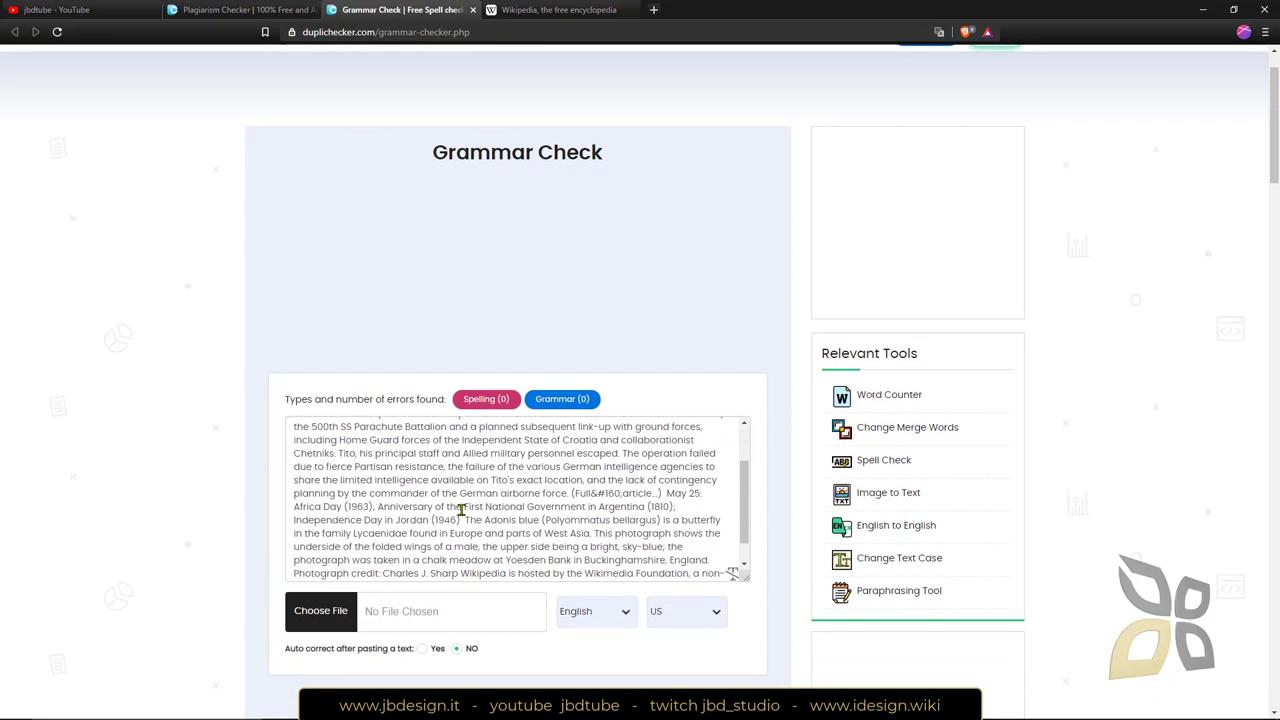
scroll(462, 500, up, 4)
key(ctrl+1)
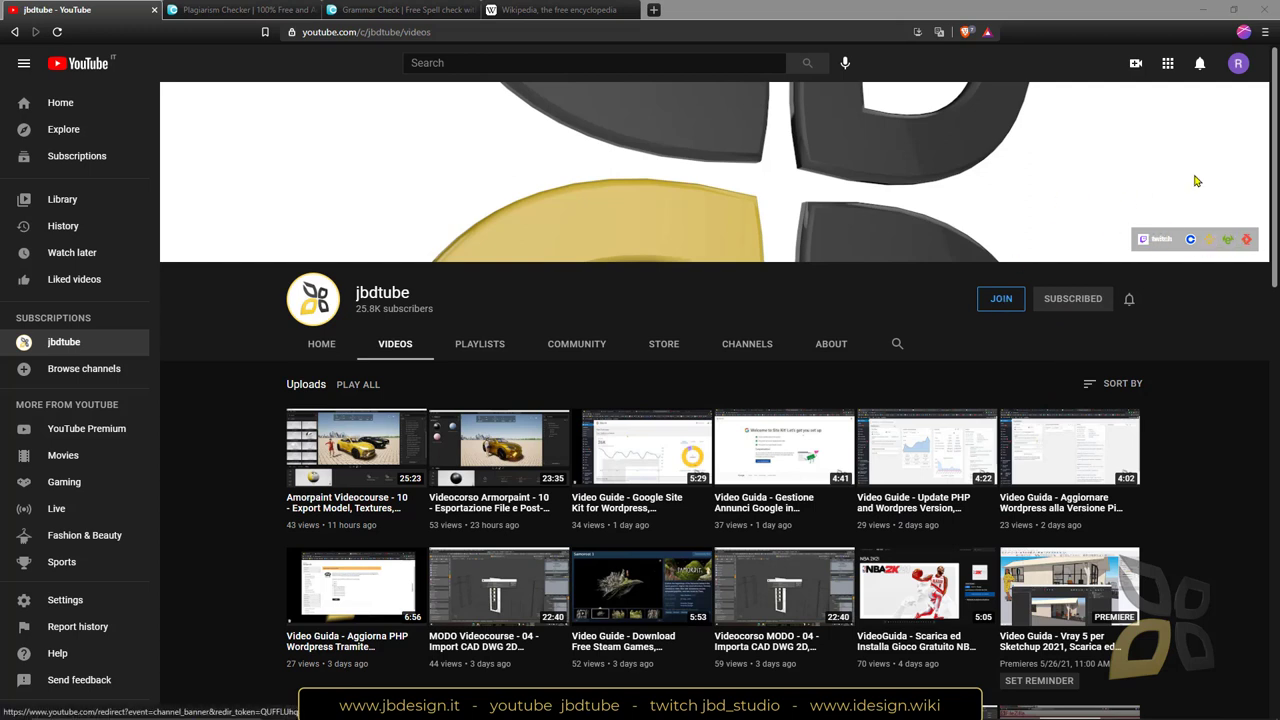
Step: Look through the jbdtube channel's About, Store, Community and Videos sections
click(831, 344)
scroll(430, 560, down, 3)
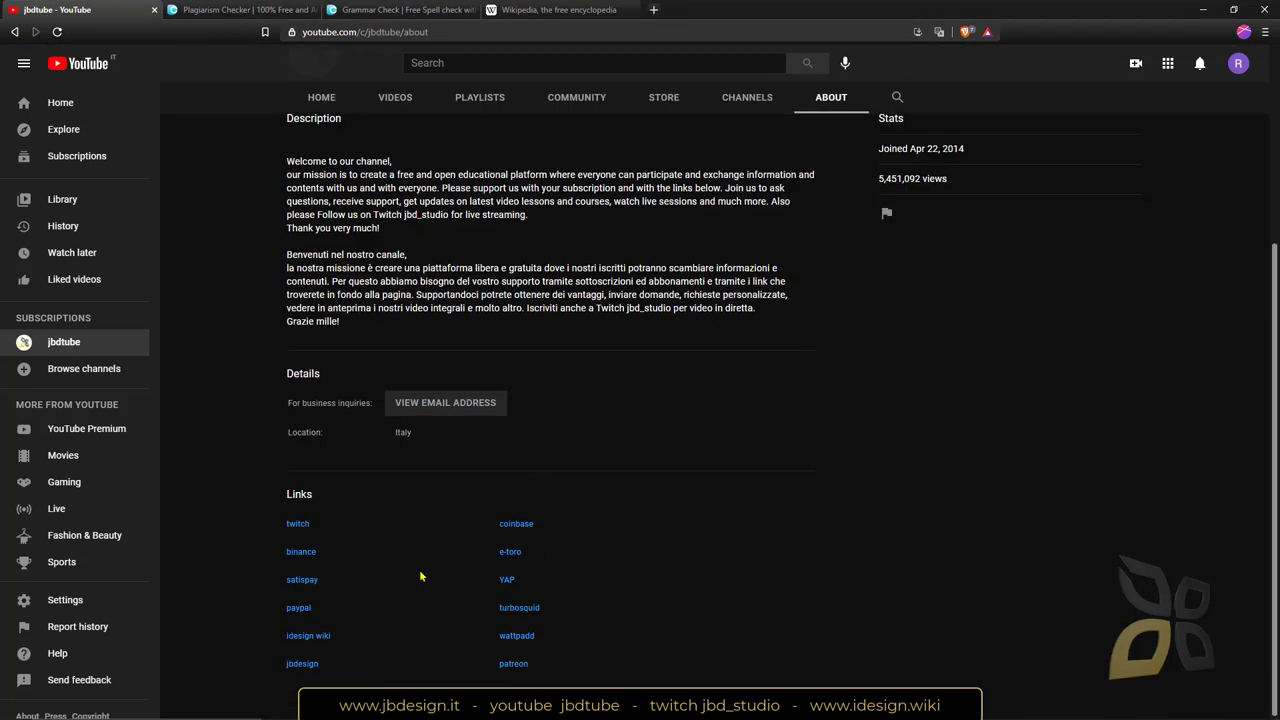
scroll(426, 563, up, 3)
click(652, 348)
click(575, 348)
click(410, 350)
scroll(455, 370, down, 1)
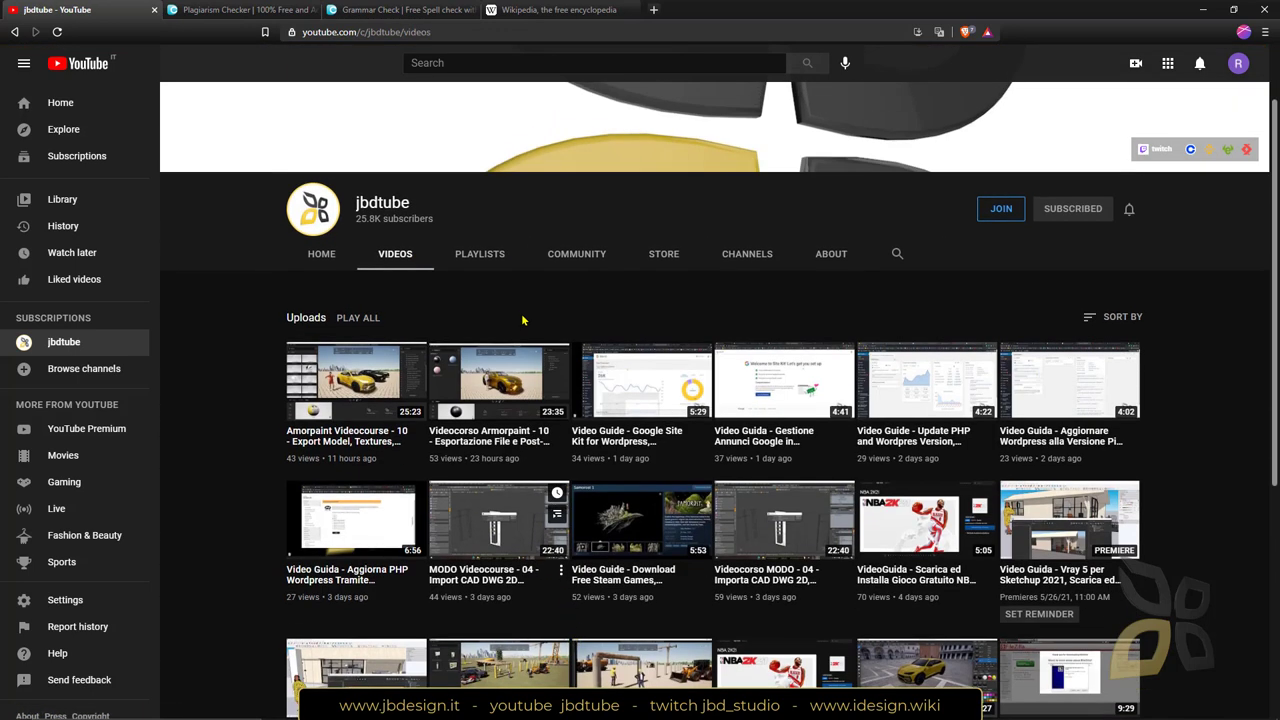
scroll(522, 320, up, 1)
Step: Browse the channel's playlists, revealing more English Video-Courses and Video-Guides entries
click(478, 345)
scroll(540, 404, down, 2)
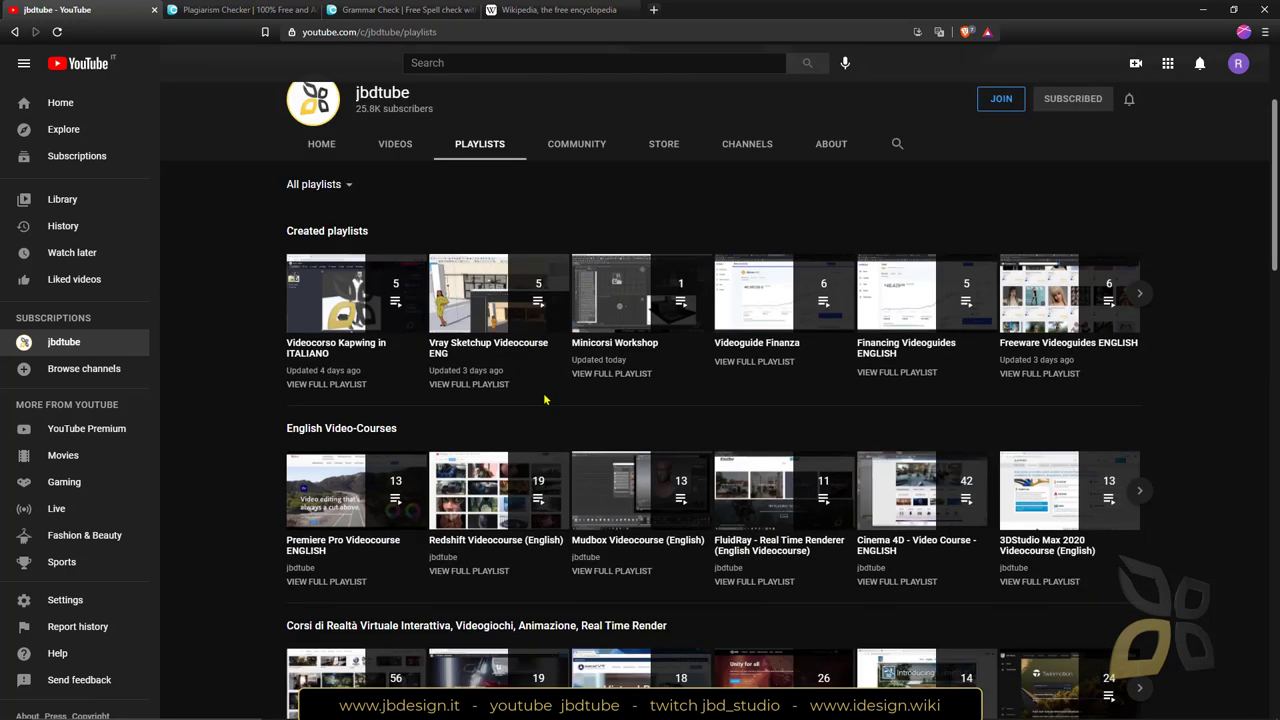
drag(418, 430, 390, 429)
scroll(549, 448, down, 1)
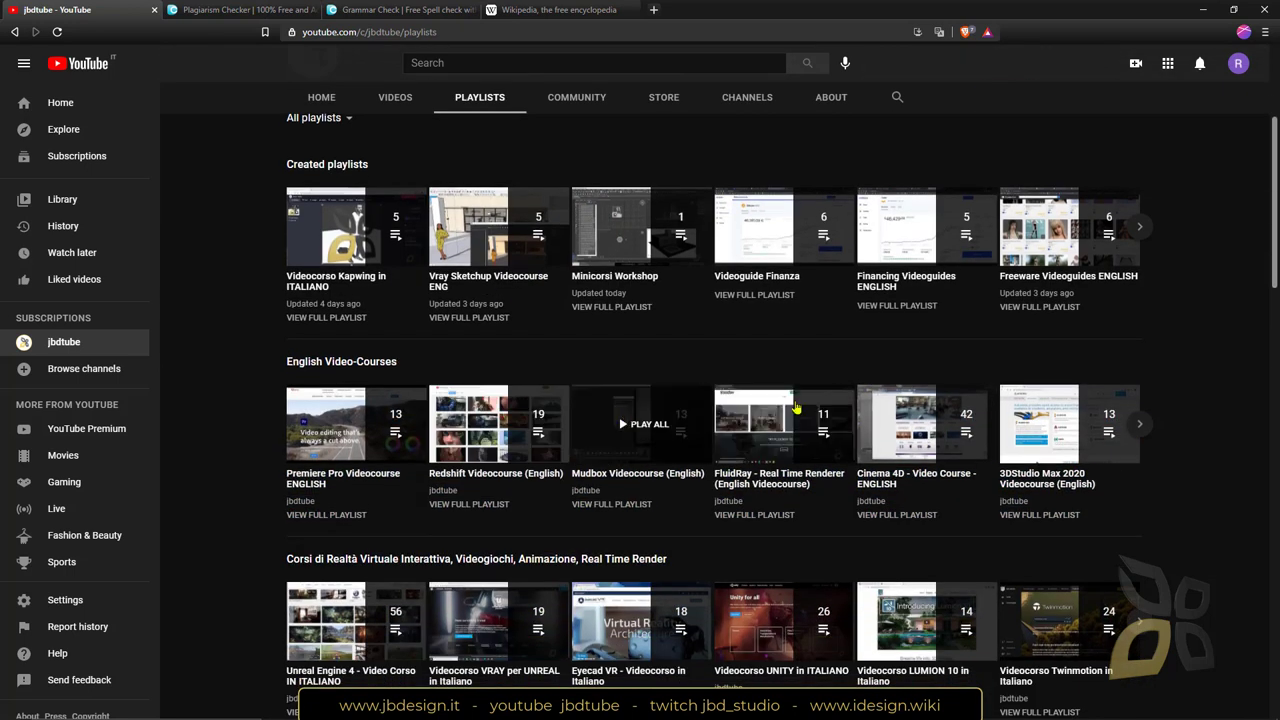
click(1143, 424)
scroll(765, 422, down, 20)
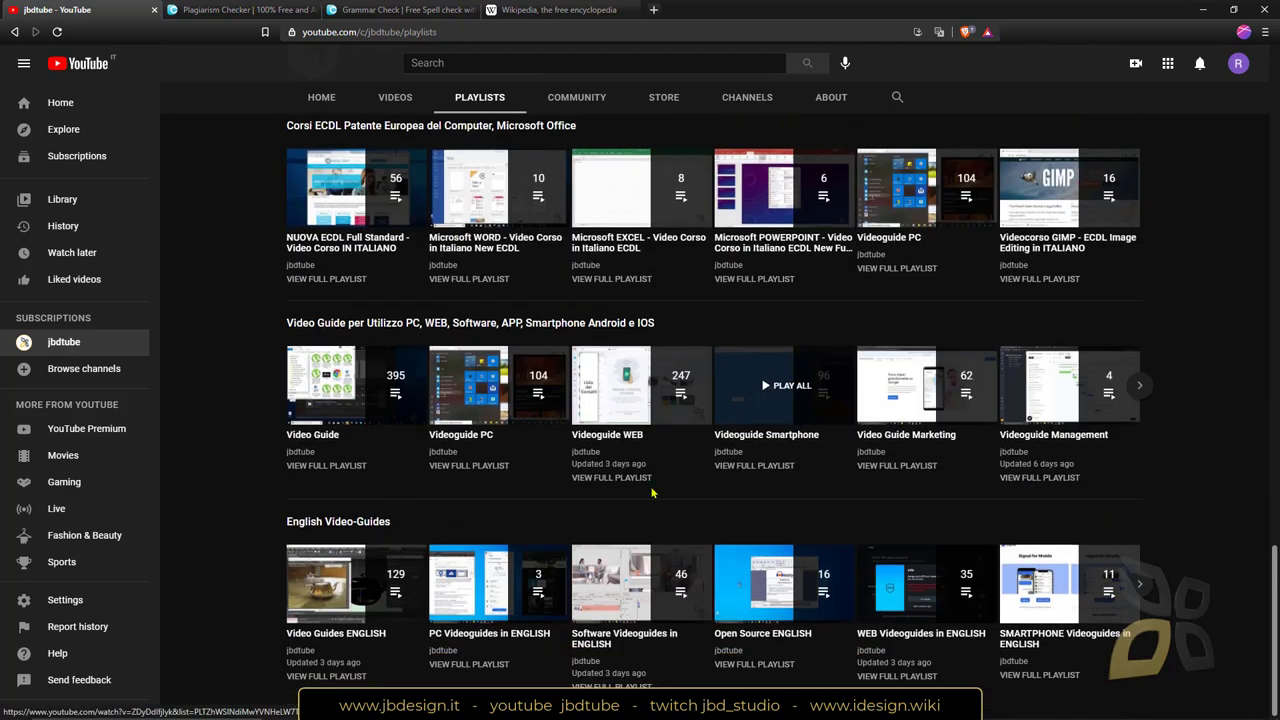
mouse_move(410, 522)
mouse_down()
mouse_move(288, 521)
mouse_move(405, 522)
mouse_up()
click(1139, 584)
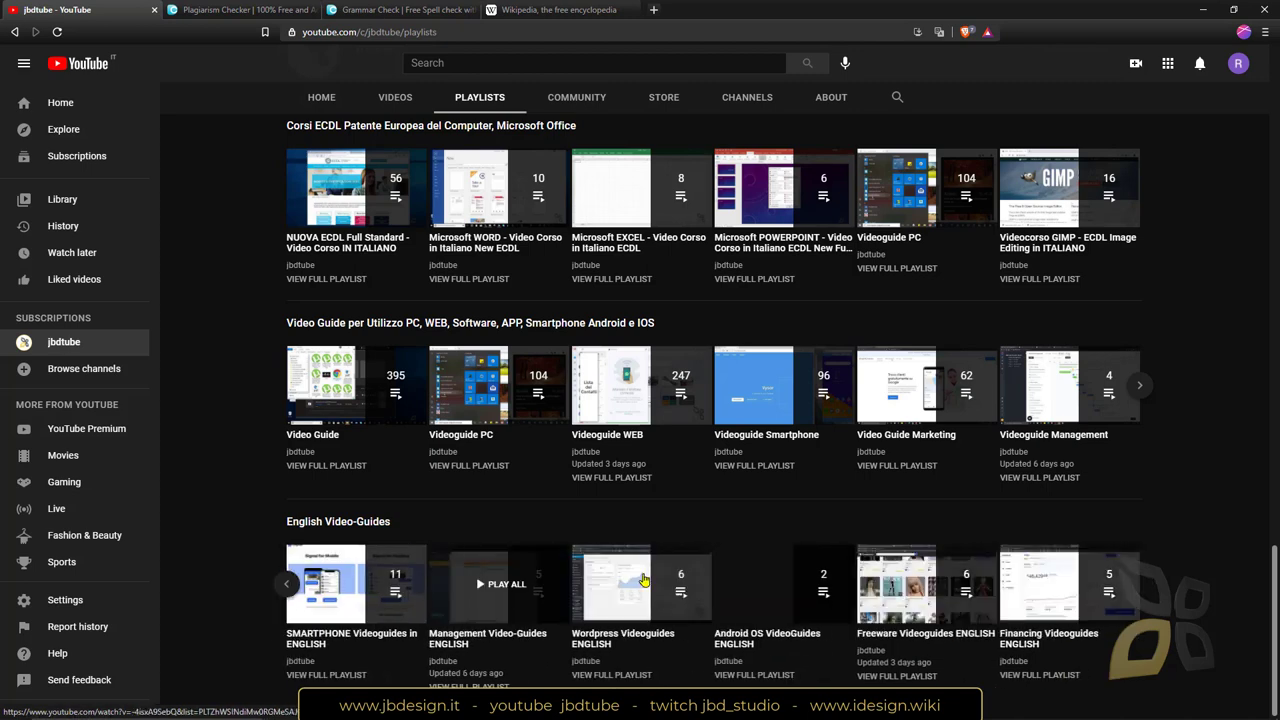
scroll(872, 552, up, 20)
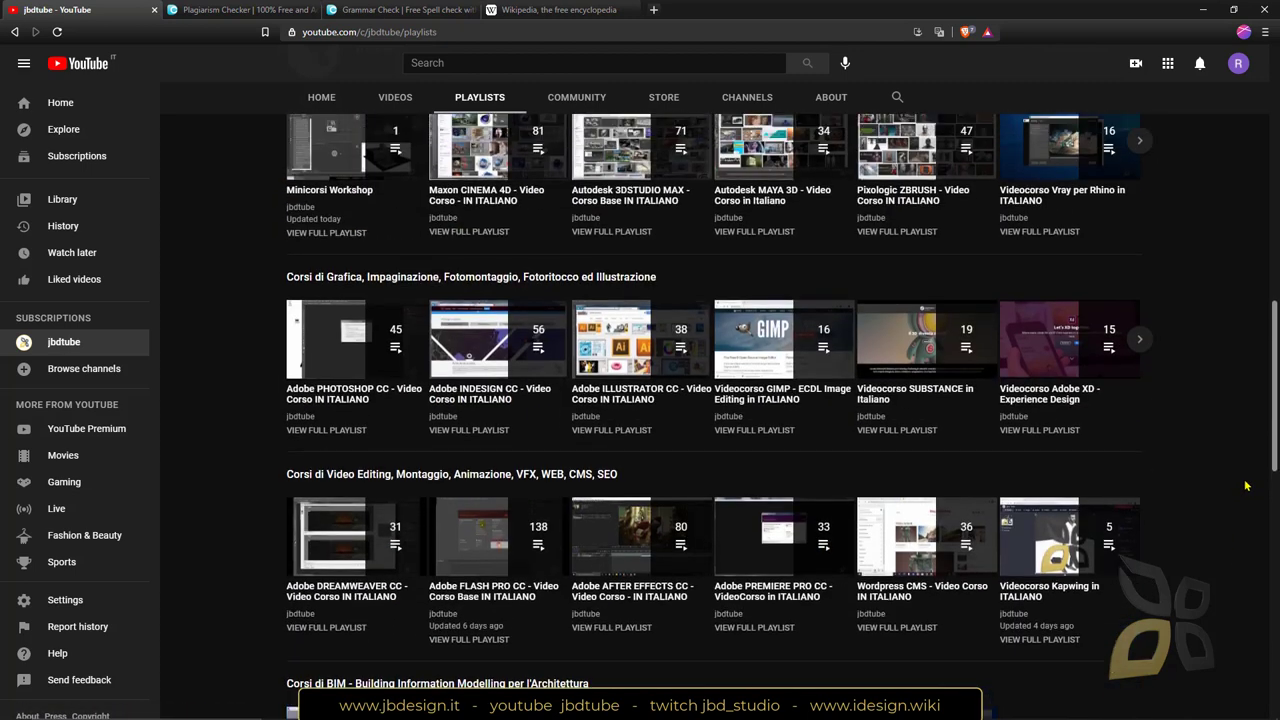
scroll(1246, 486, up, 2)
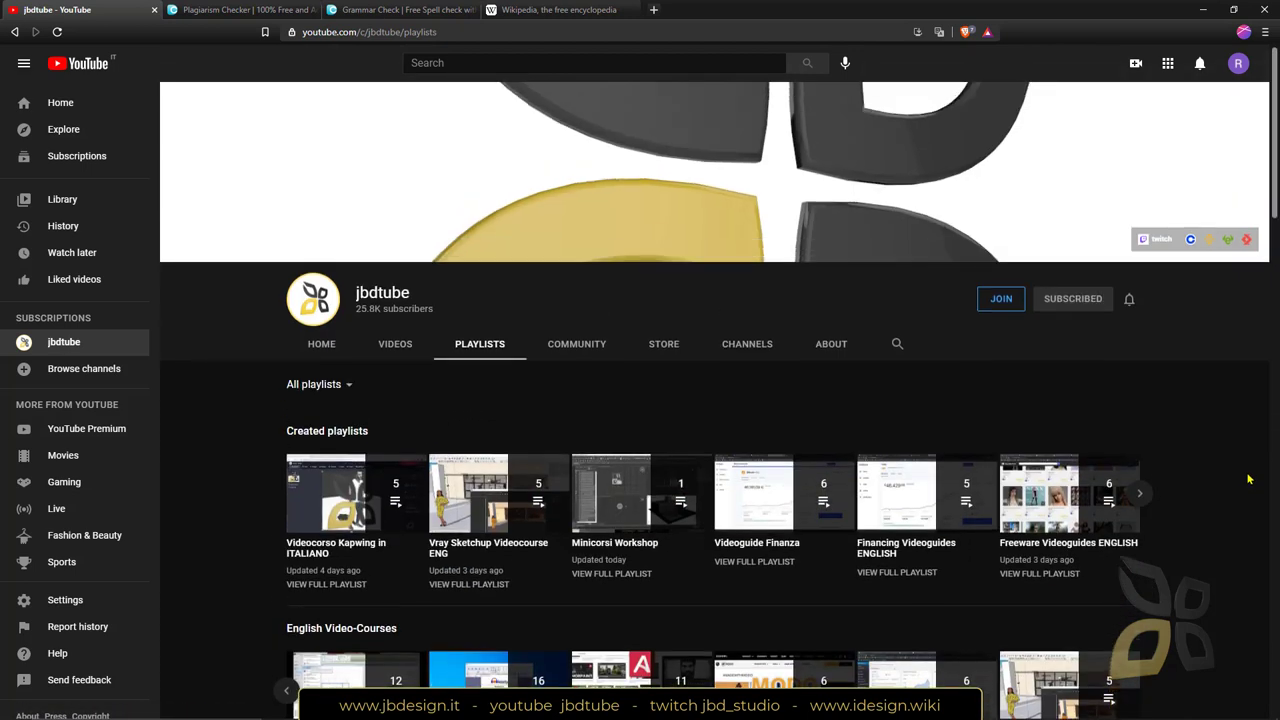